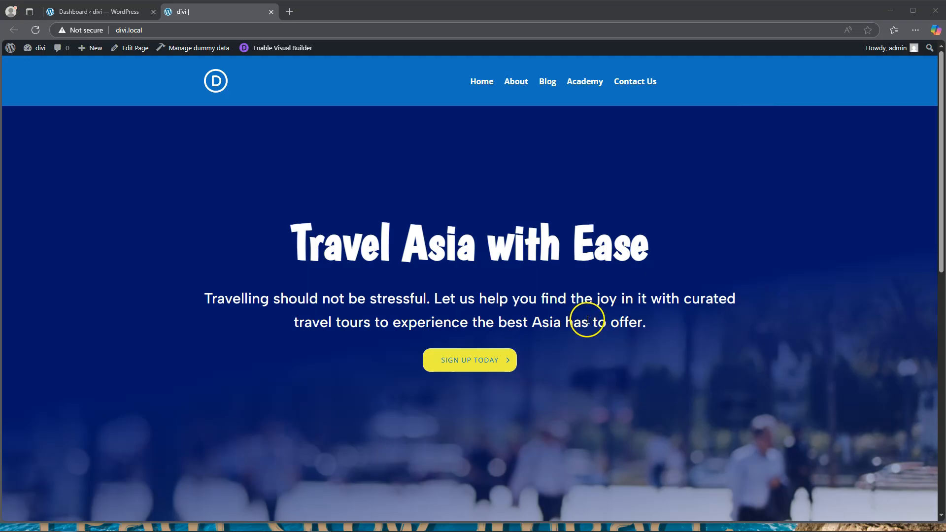
# Step: Look over the live homepage and open the Divi Theme Builder from the WordPress dashboard
pyautogui.scroll(-1, 557, 218)
pyautogui.scroll(-6, 557, 218)
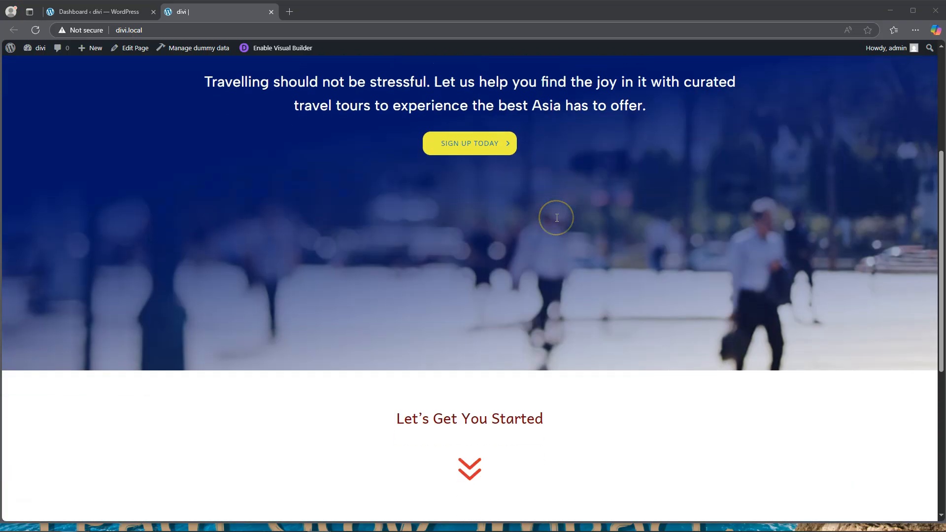
pyautogui.scroll(6, 557, 217)
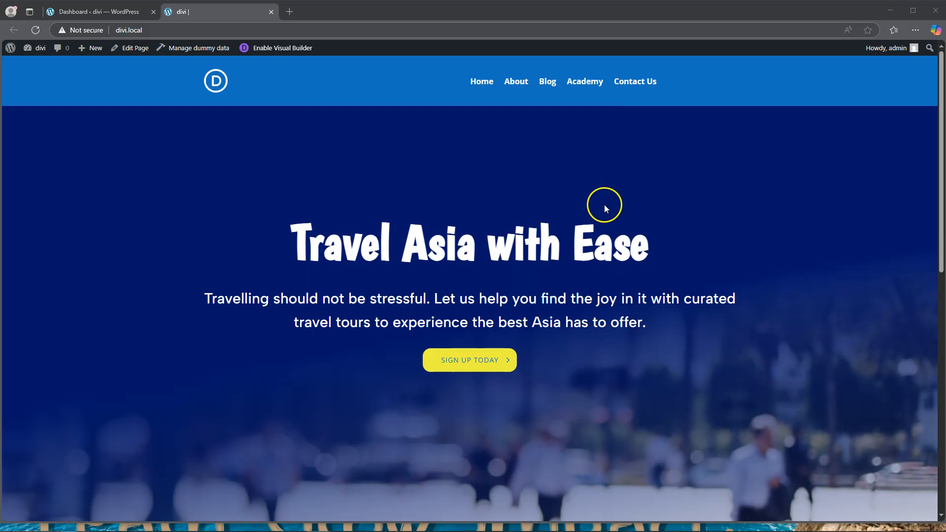
pyautogui.click(89, 12)
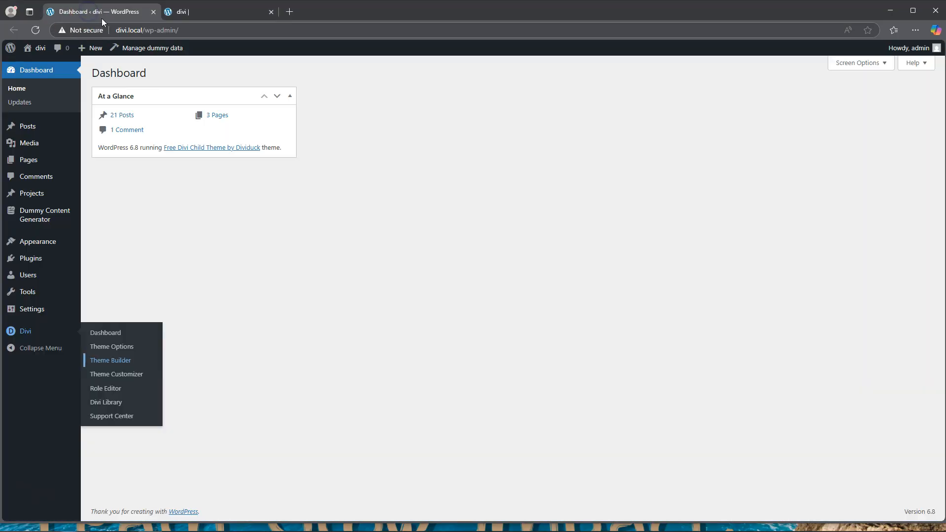
pyautogui.click(114, 365)
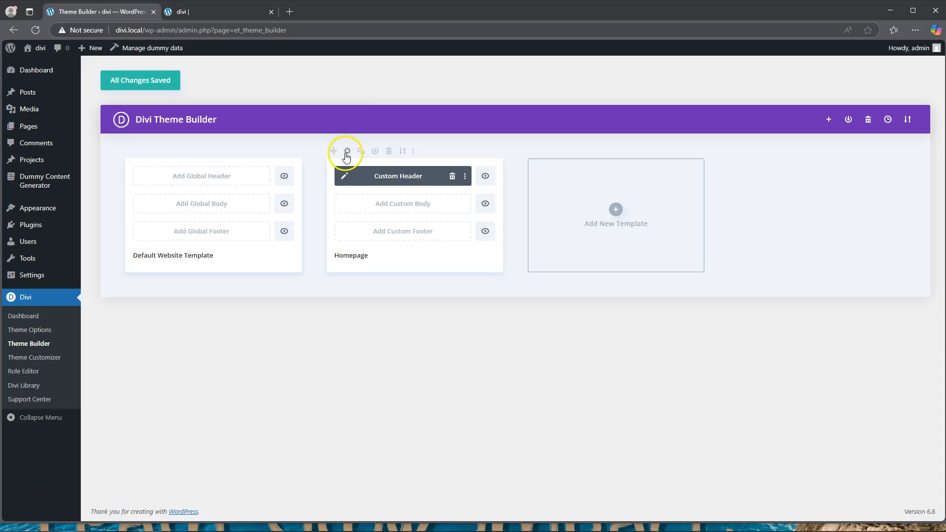
pyautogui.click(615, 209)
pyautogui.click(591, 208)
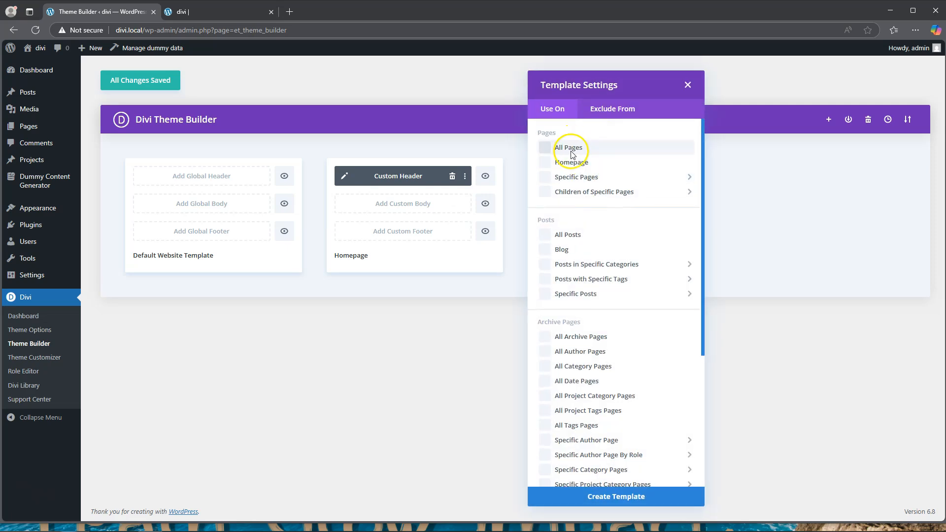
pyautogui.moveTo(571, 182)
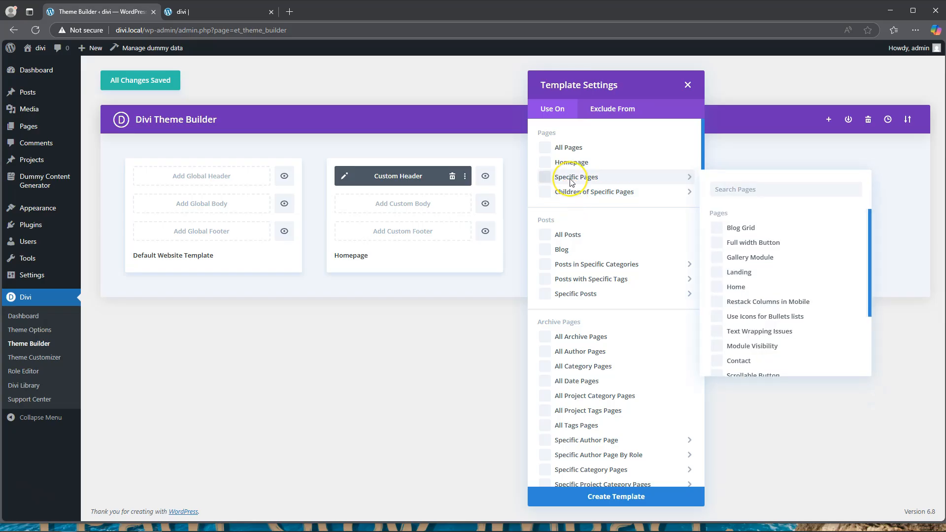
pyautogui.click(545, 166)
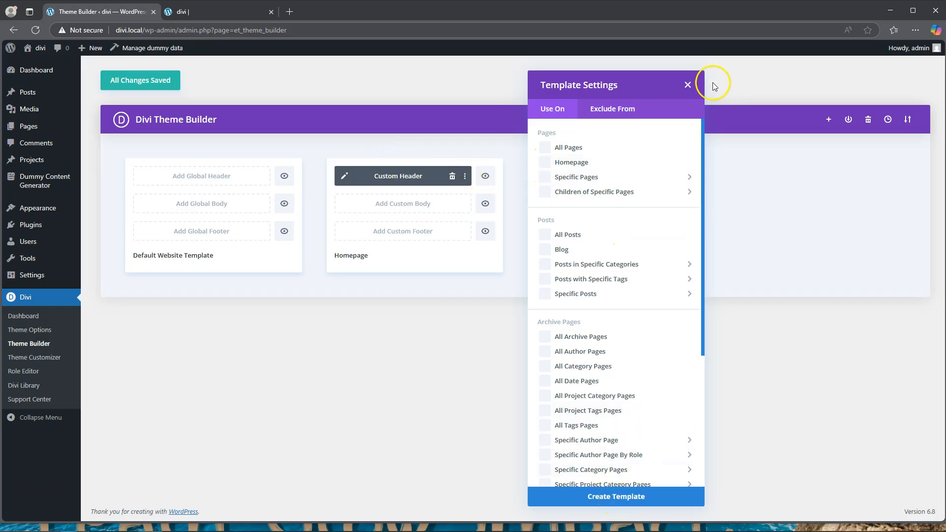
pyautogui.click(687, 85)
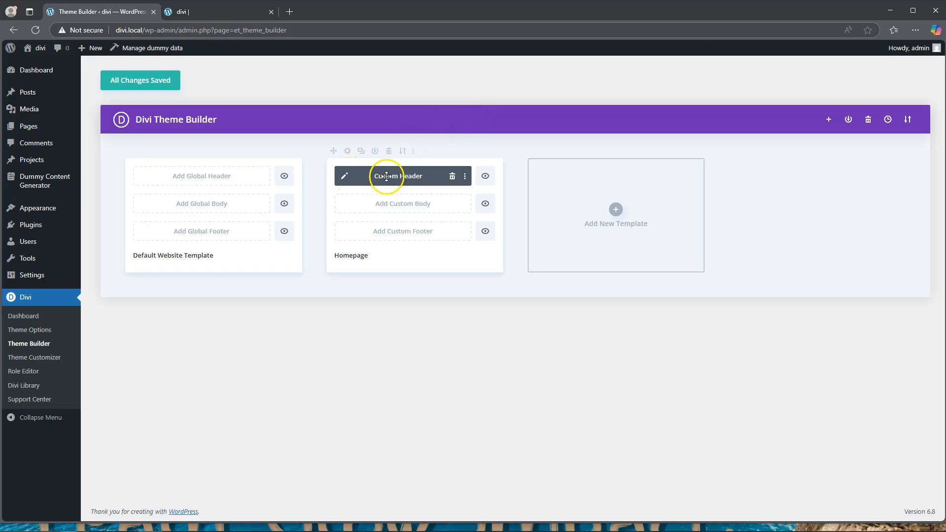
# Step: Open the Homepage template's custom header for editing and compare it with the live homepage
pyautogui.click(344, 176)
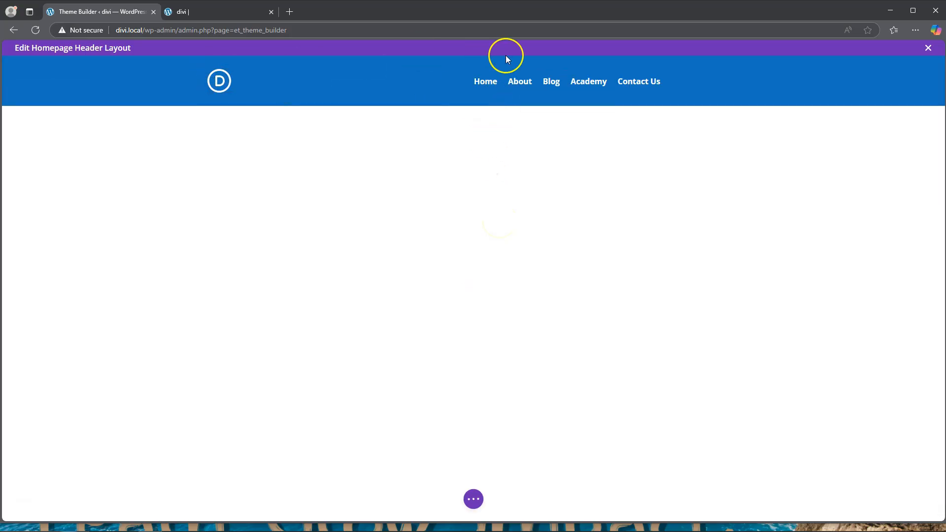
pyautogui.click(203, 12)
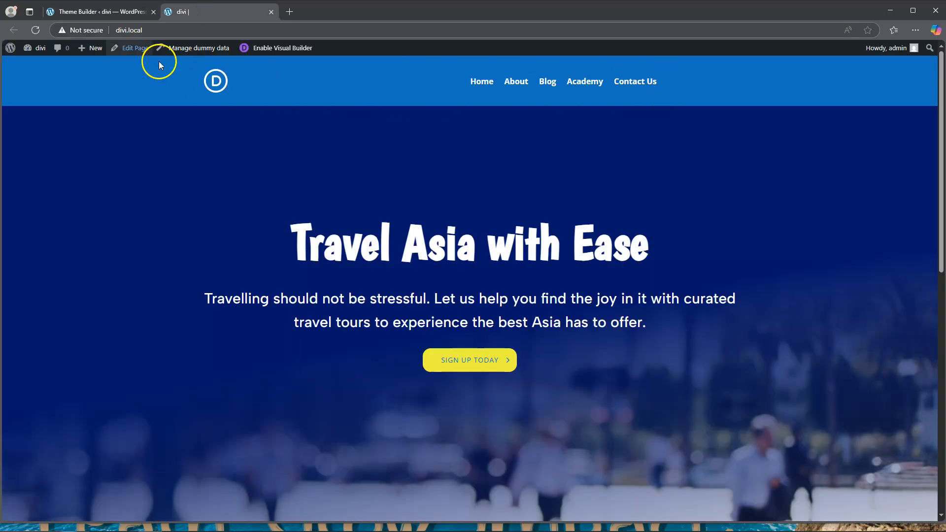
pyautogui.click(100, 11)
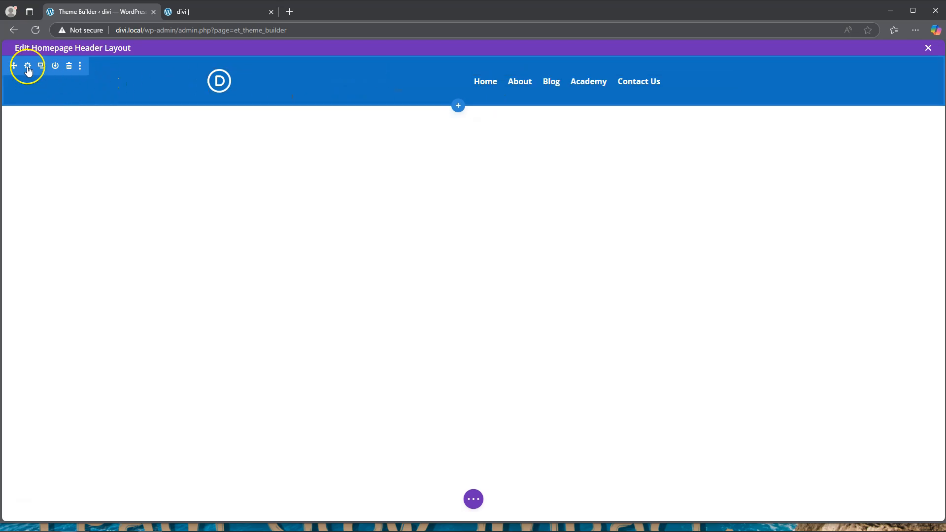
# Step: Set the header section's background colour to transparent and save the section settings
pyautogui.click(28, 67)
pyautogui.click(767, 247)
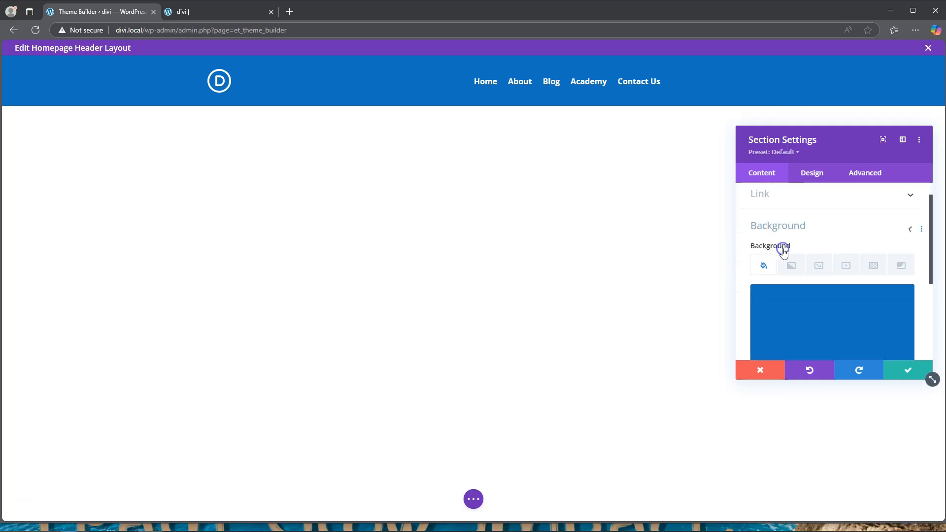
pyautogui.scroll(-3, 827, 286)
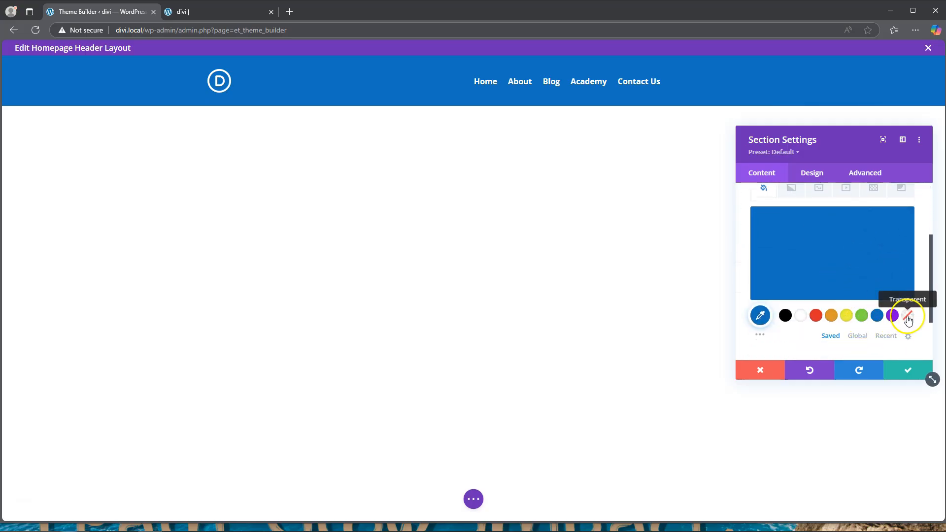
pyautogui.click(908, 318)
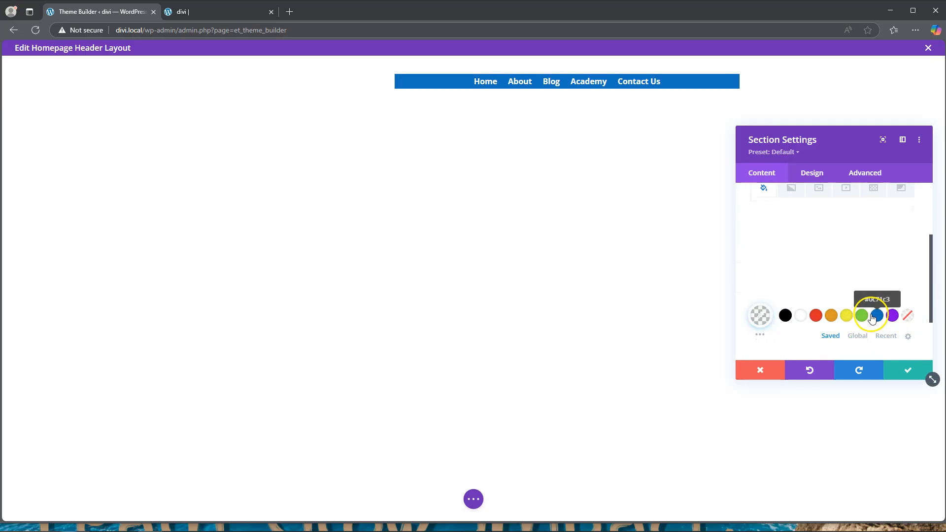
pyautogui.click(909, 377)
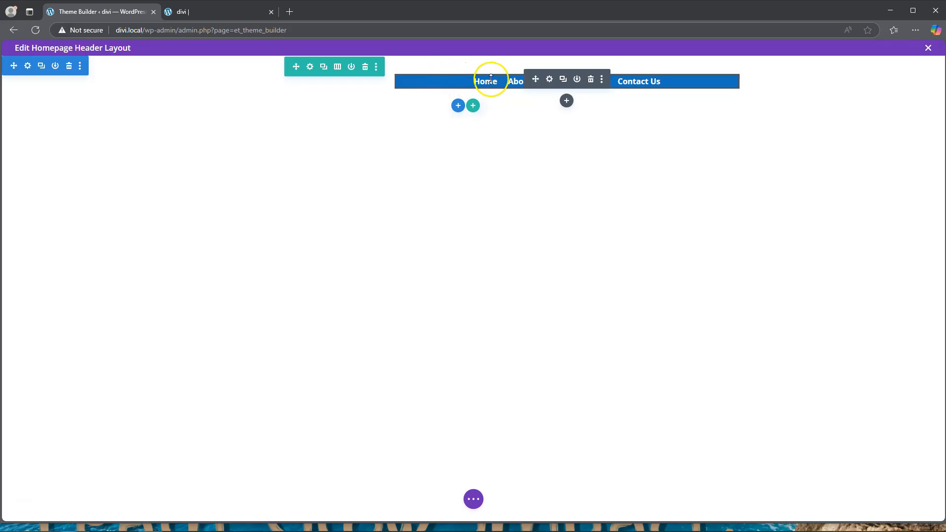
# Step: Set the header menu module's background colour to transparent and save the menu settings
pyautogui.click(549, 80)
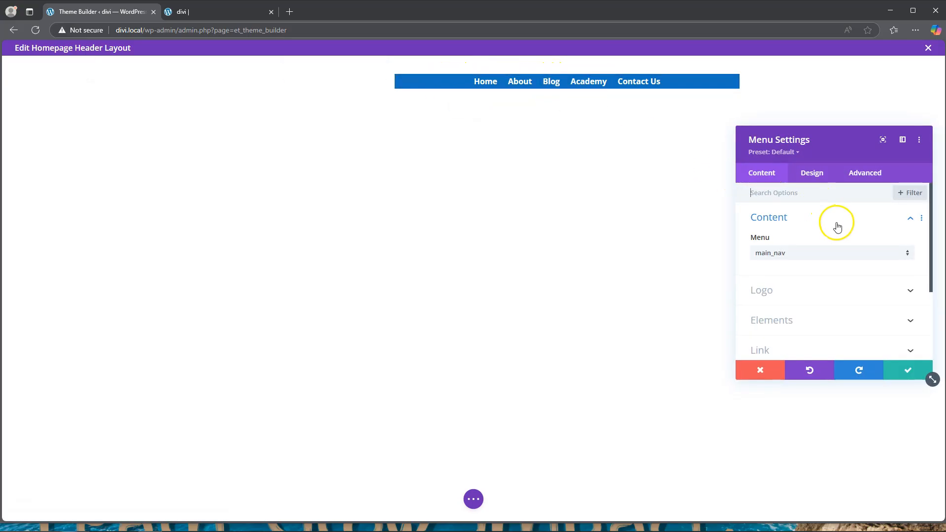
pyautogui.scroll(-2, 834, 225)
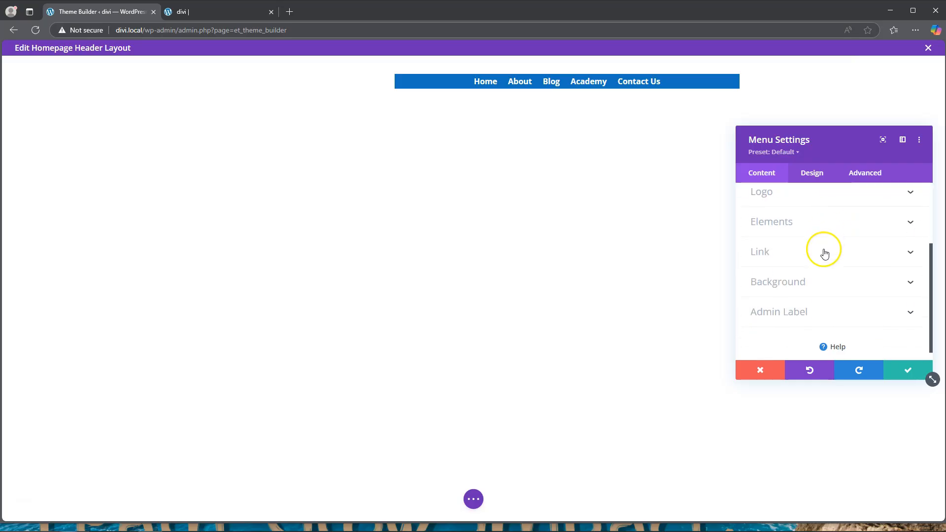
pyautogui.click(816, 279)
pyautogui.scroll(-1, 889, 328)
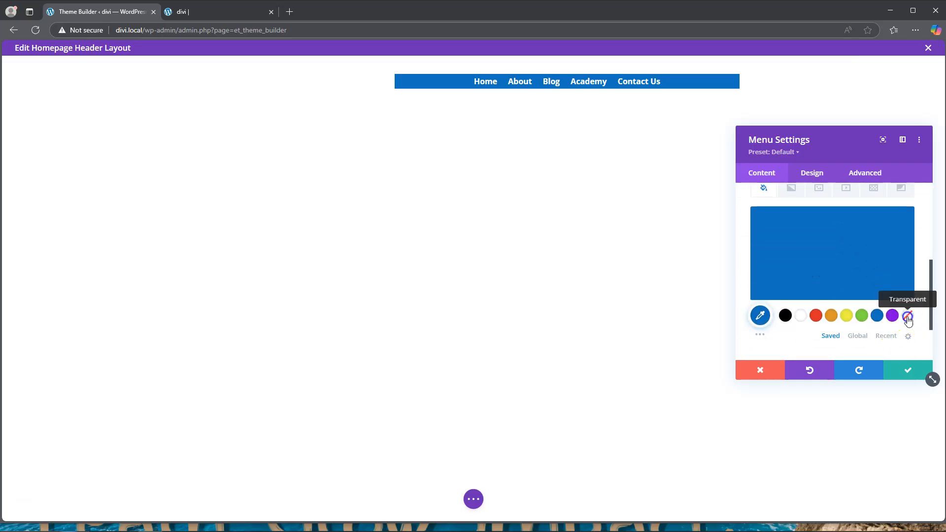
pyautogui.click(907, 316)
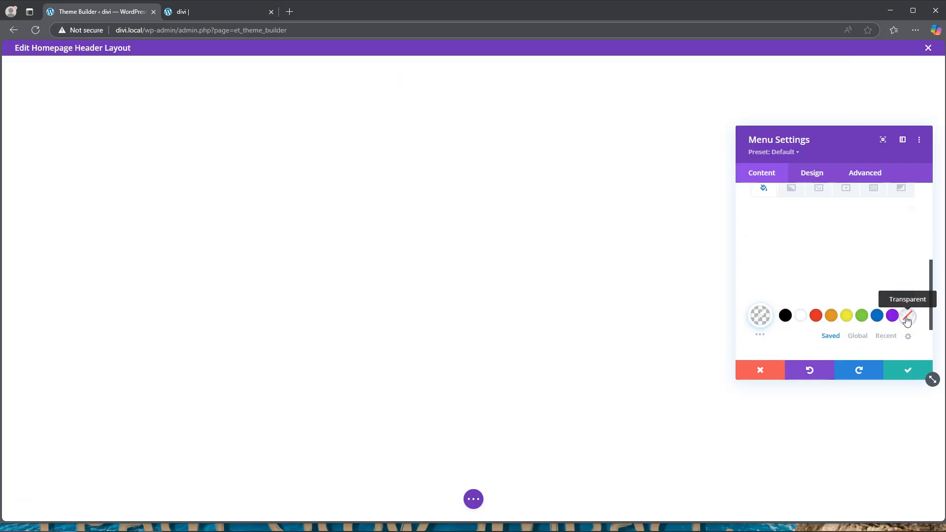
pyautogui.click(908, 370)
# Step: Save the homepage header layout and reload the live homepage to check the header against the hero section
pyautogui.click(473, 499)
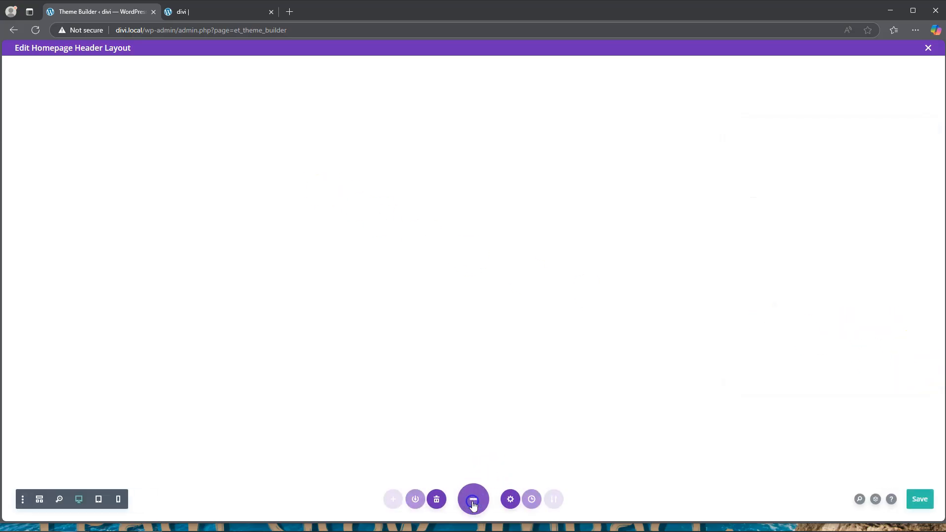
pyautogui.click(915, 499)
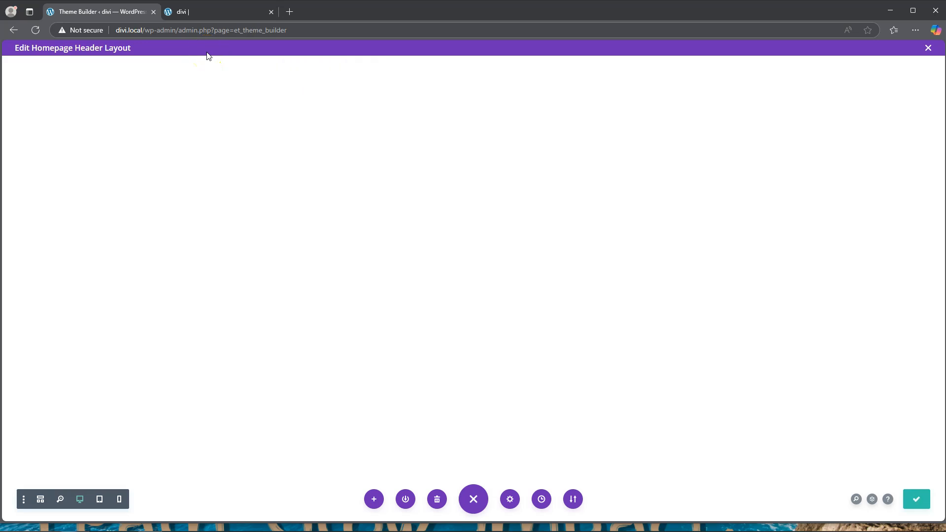
pyautogui.click(210, 11)
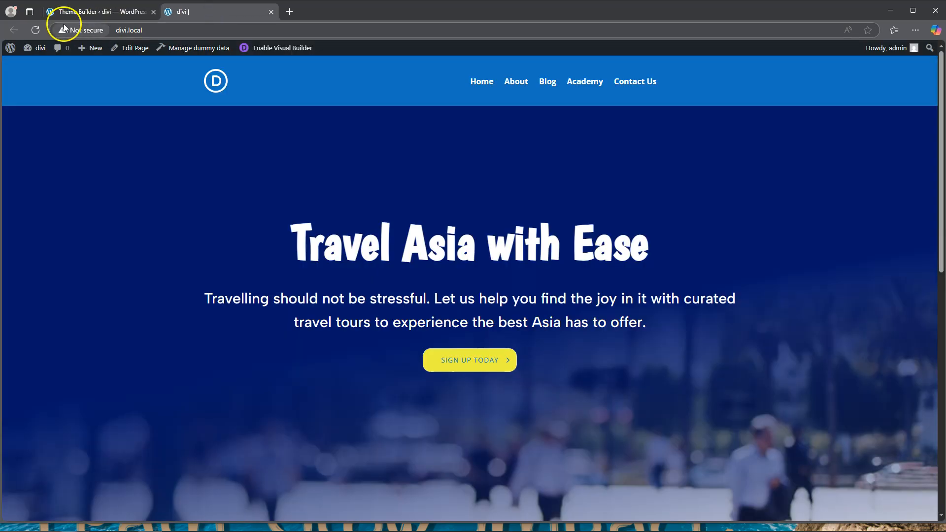
pyautogui.click(34, 30)
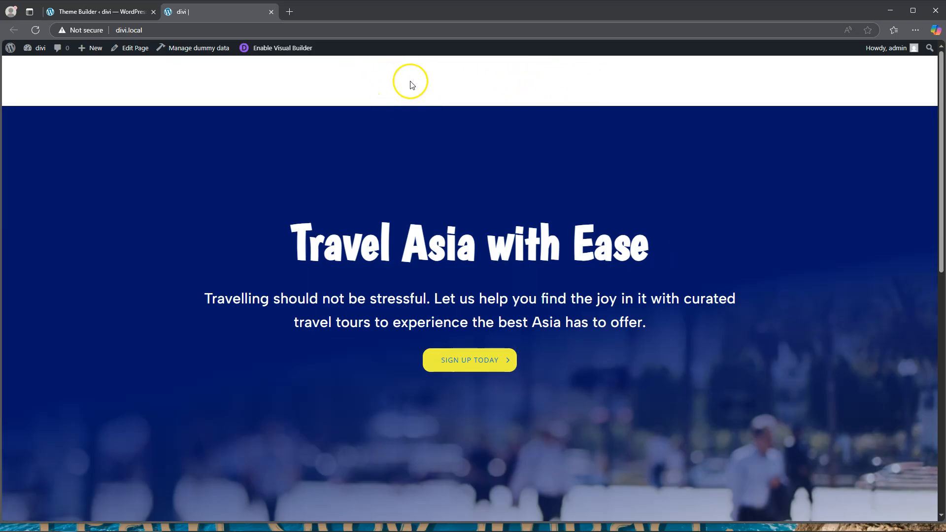
pyautogui.scroll(-7, 427, 116)
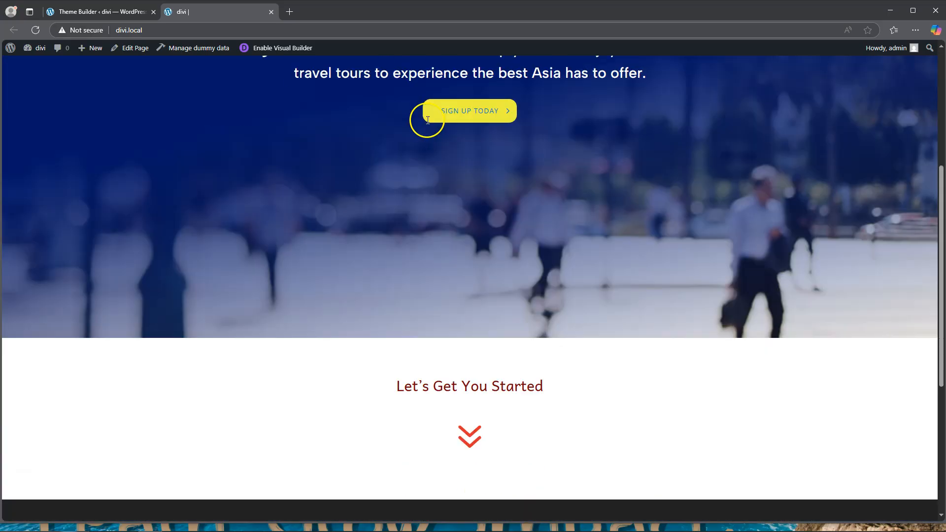
pyautogui.scroll(8, 438, 241)
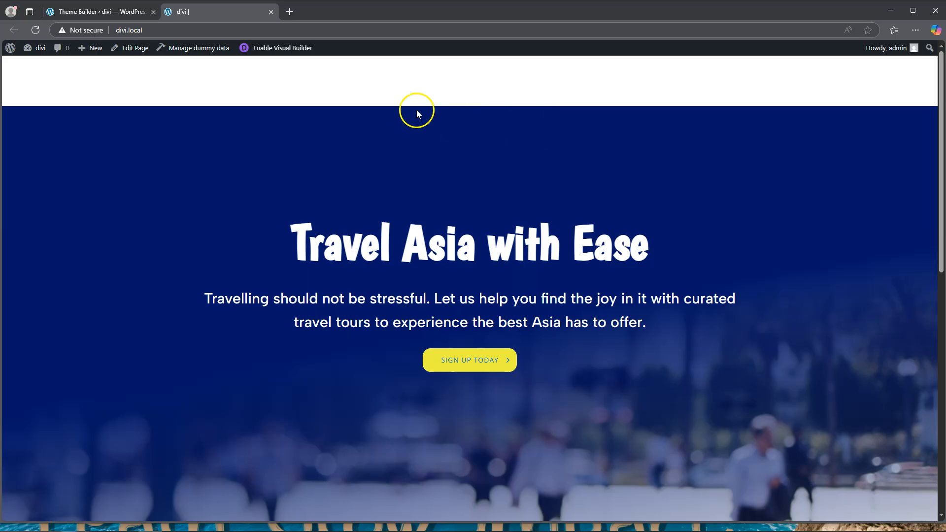
# Step: Set the header section's position to Absolute in the homepage header layout
pyautogui.click(98, 12)
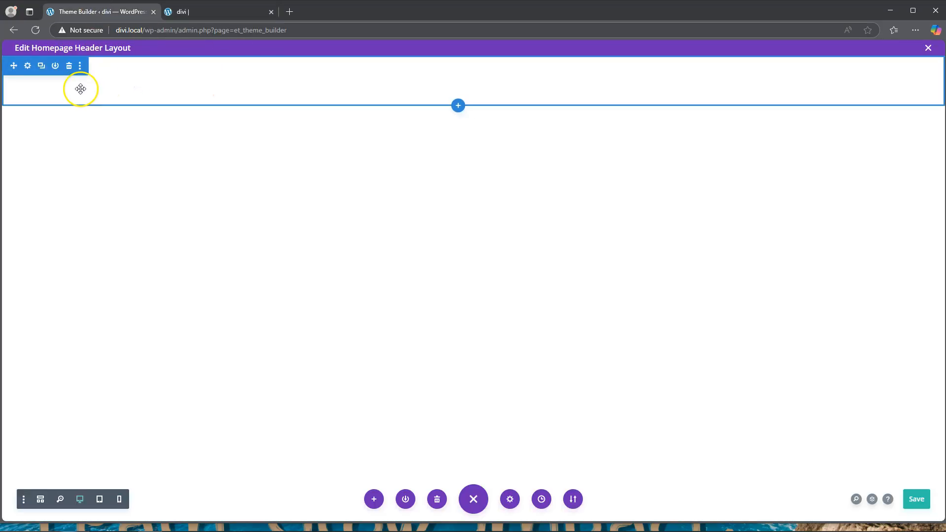
pyautogui.click(28, 67)
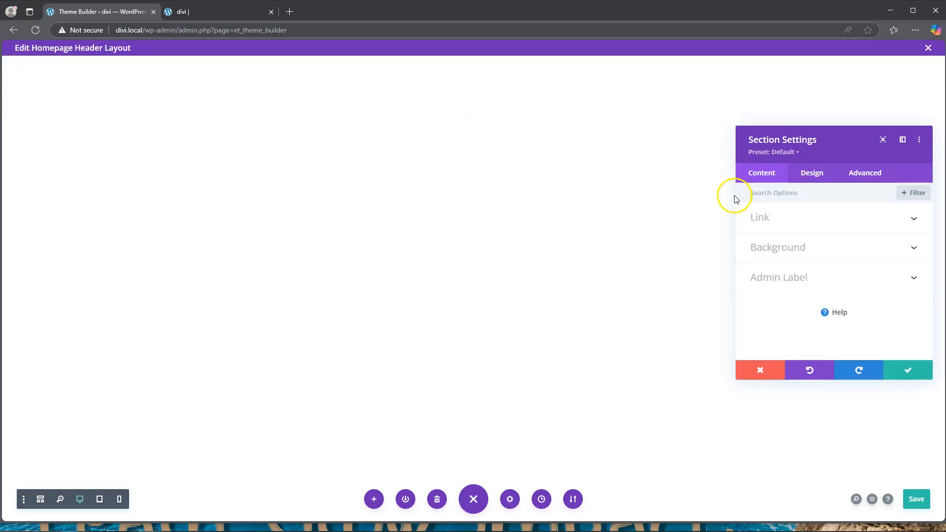
pyautogui.click(766, 178)
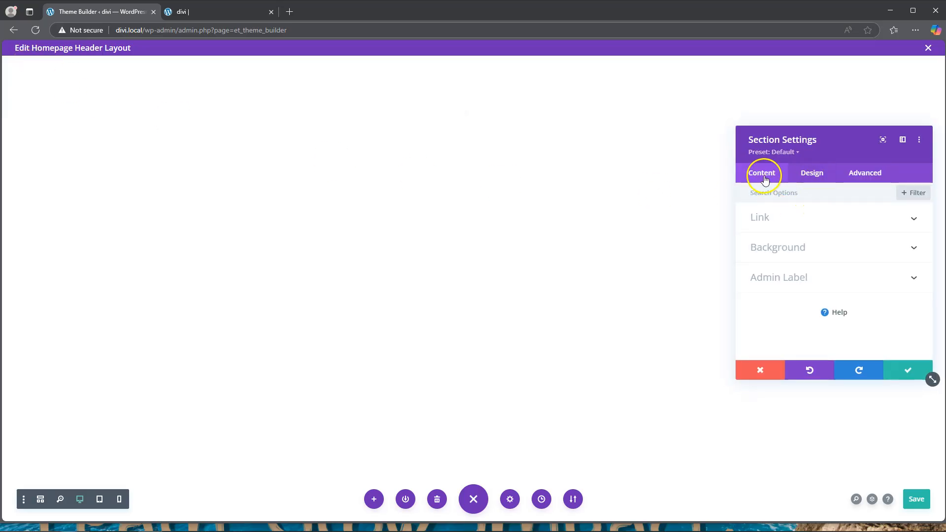
pyautogui.click(863, 174)
pyautogui.scroll(-2, 842, 240)
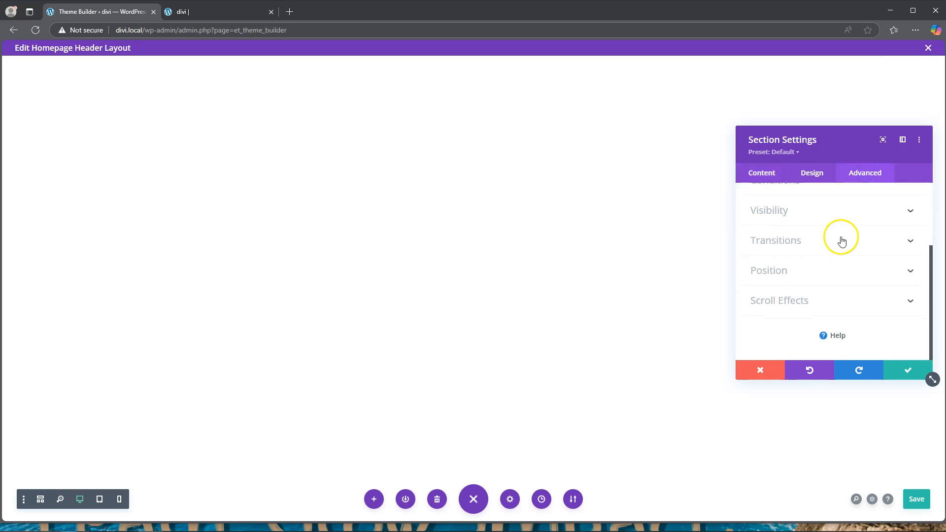
pyautogui.click(785, 270)
pyautogui.scroll(-2, 786, 271)
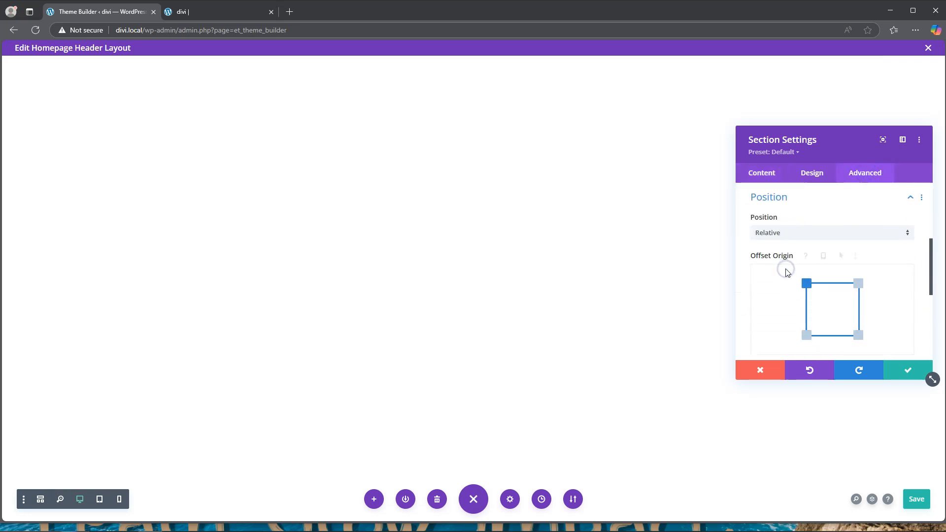
pyautogui.click(771, 237)
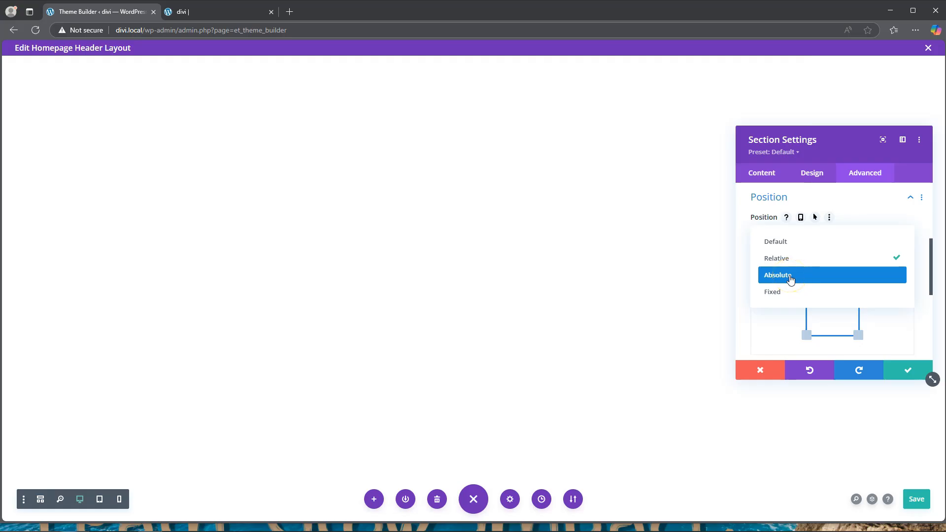
pyautogui.click(791, 279)
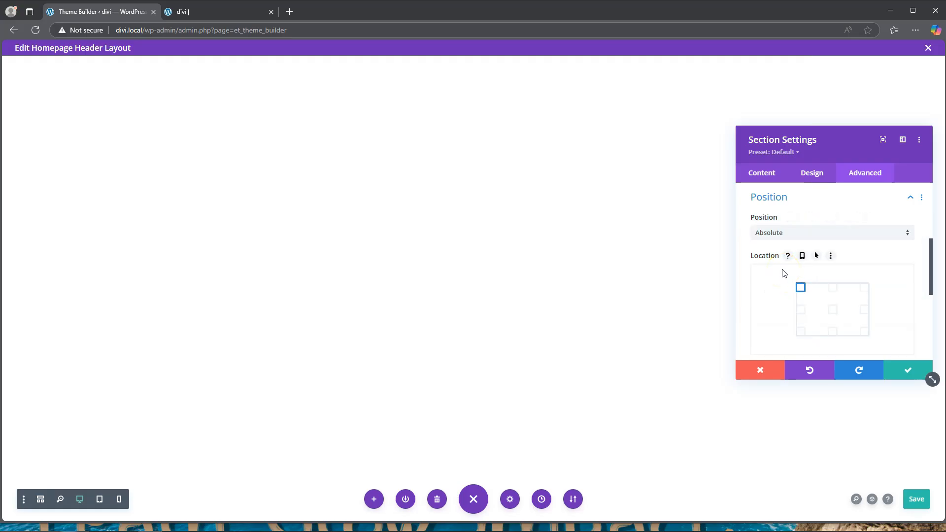
# Step: Set the absolutely positioned header section's location to top center and review its offset and Z index options
pyautogui.click(800, 288)
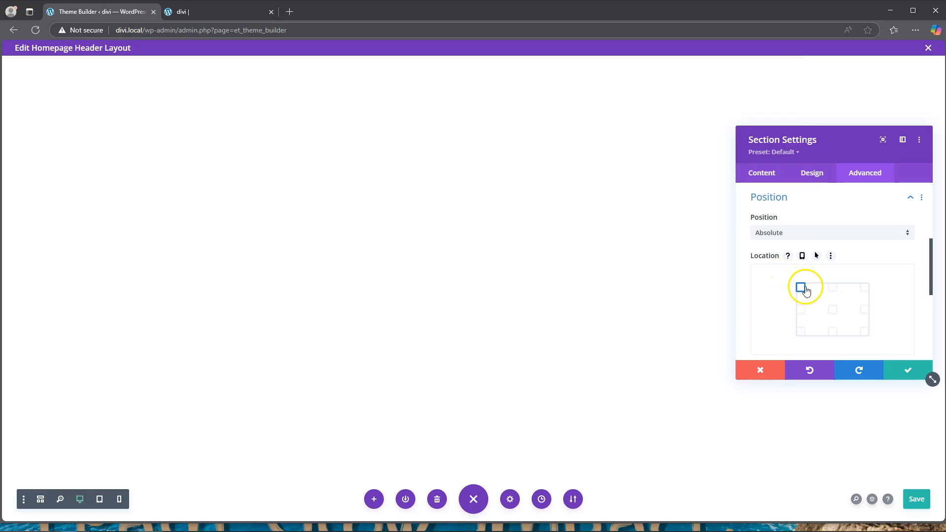
pyautogui.click(833, 288)
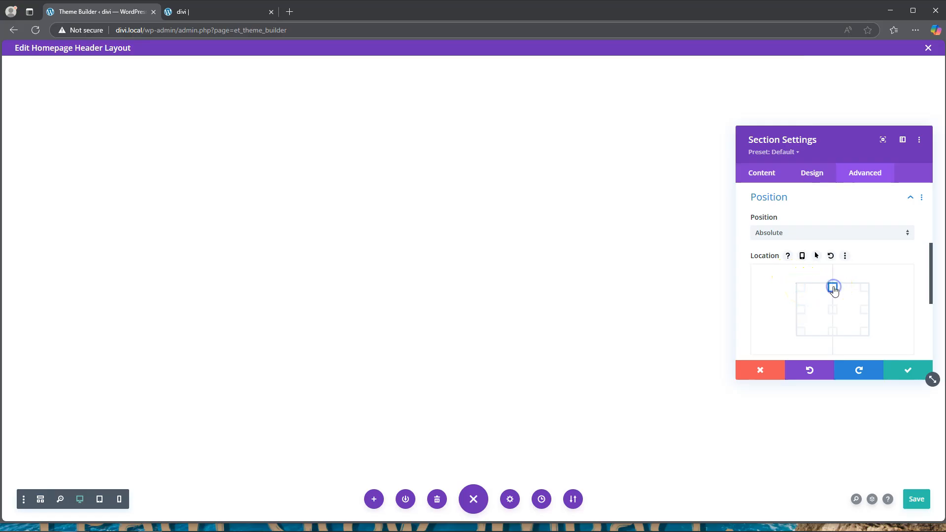
pyautogui.click(802, 288)
pyautogui.click(833, 288)
pyautogui.scroll(-1, 870, 310)
pyautogui.scroll(1, 838, 261)
pyautogui.scroll(-2, 833, 288)
pyautogui.scroll(-1, 833, 288)
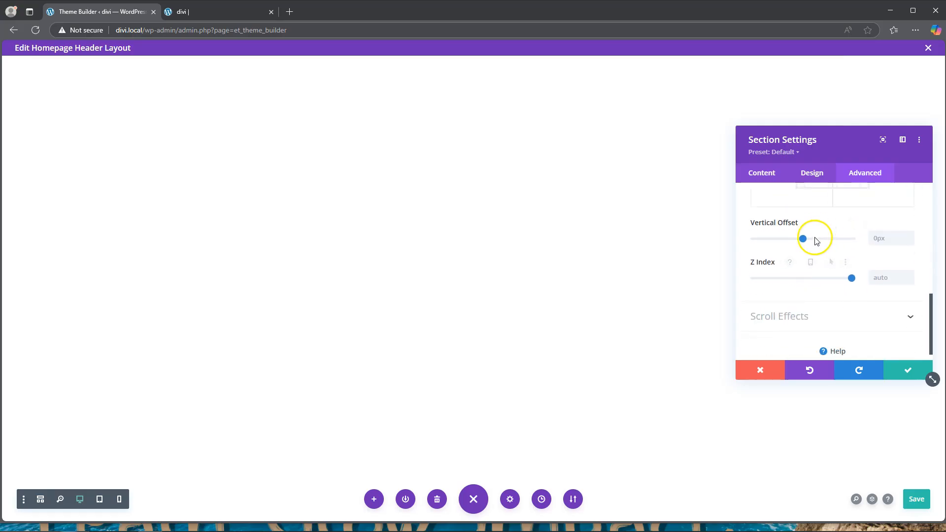
# Step: Save the header section settings and the homepage header layout, and reload the live homepage to check the header over the hero section
pyautogui.click(908, 373)
pyautogui.click(916, 499)
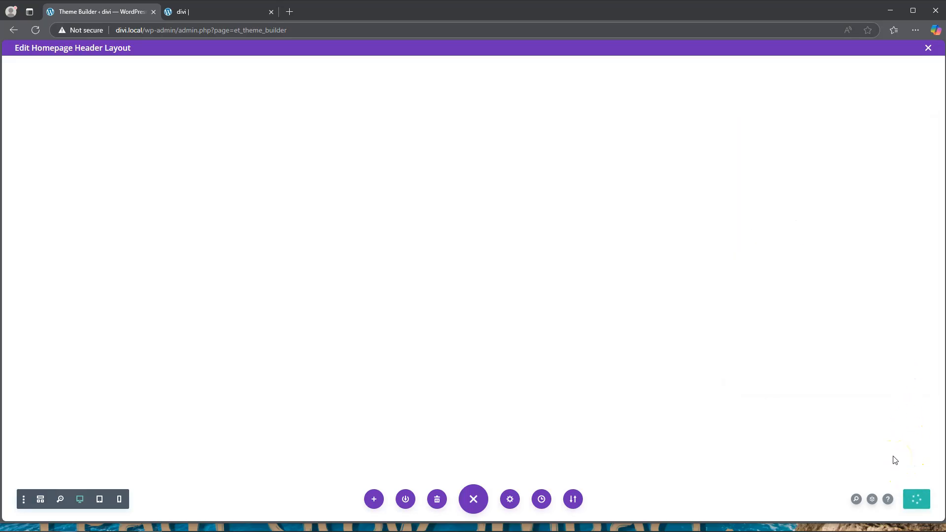
pyautogui.click(216, 7)
pyautogui.click(36, 29)
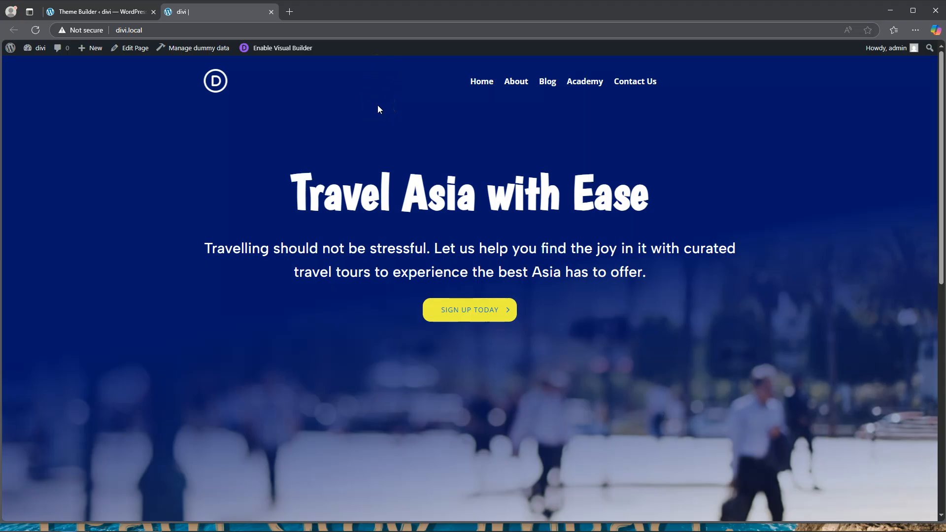
# Step: Review the position type options of the header section in the homepage header layout and close its settings
pyautogui.click(100, 11)
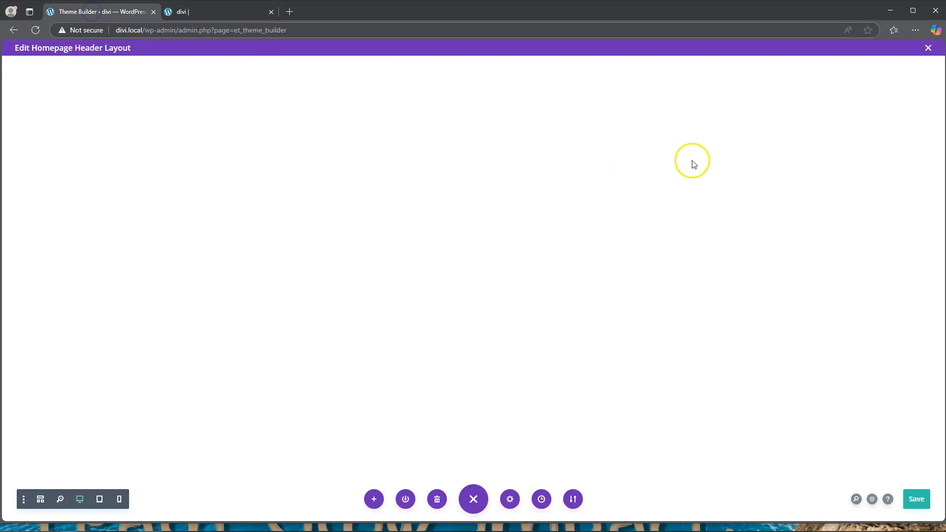
pyautogui.click(28, 66)
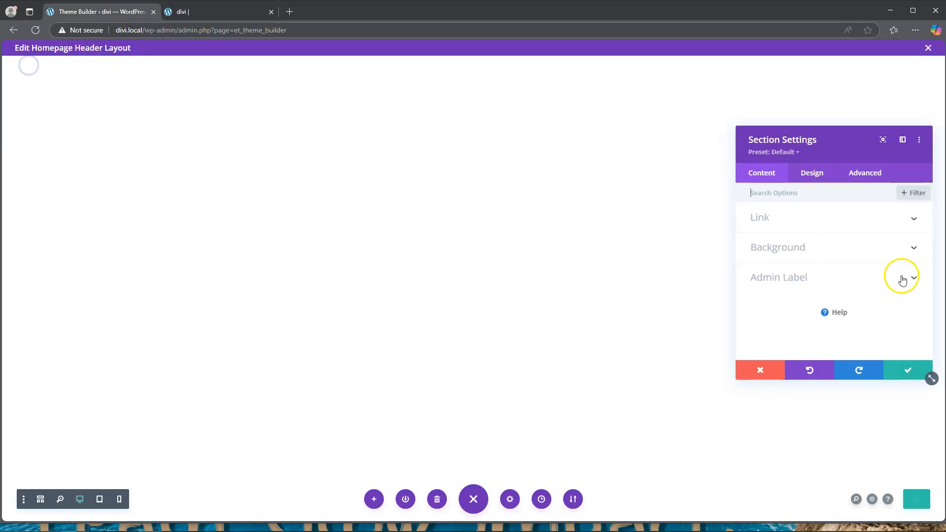
pyautogui.click(871, 181)
pyautogui.scroll(-4, 824, 310)
pyautogui.click(808, 273)
pyautogui.click(811, 232)
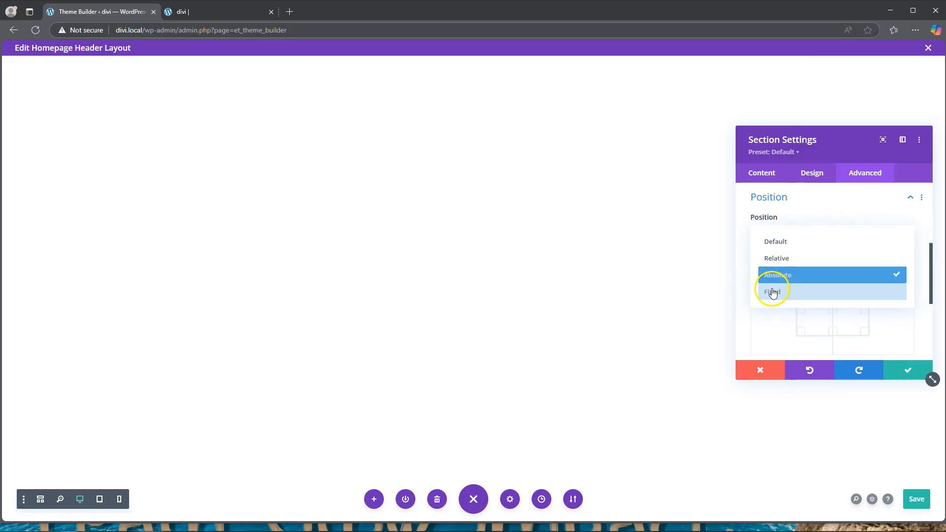
pyautogui.click(910, 374)
pyautogui.click(469, 87)
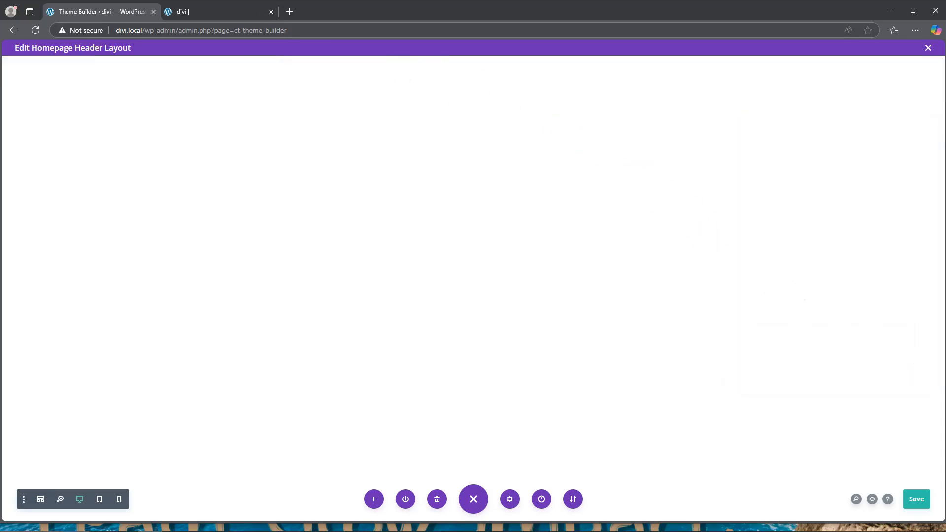
# Step: Open the live homepage in the Visual Builder and show the hero section's background gradient settings
pyautogui.click(203, 12)
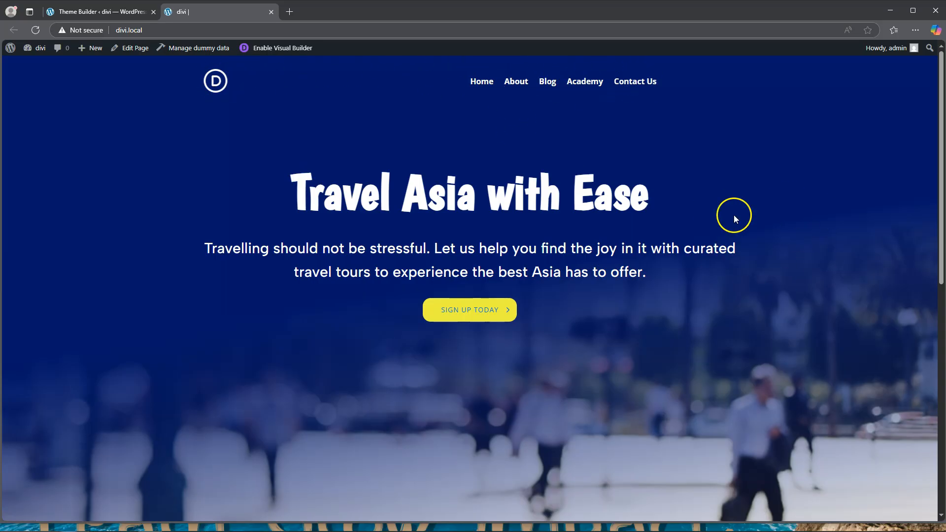
pyautogui.click(273, 47)
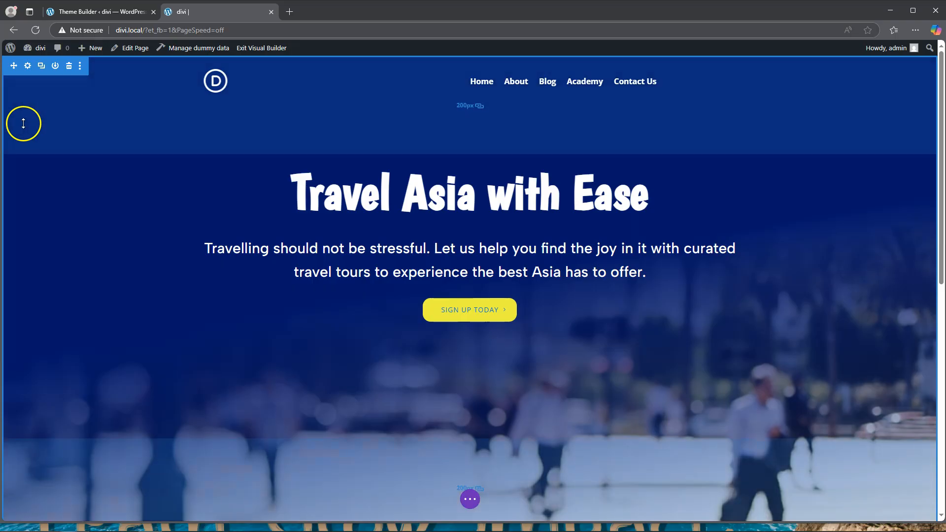
pyautogui.click(24, 123)
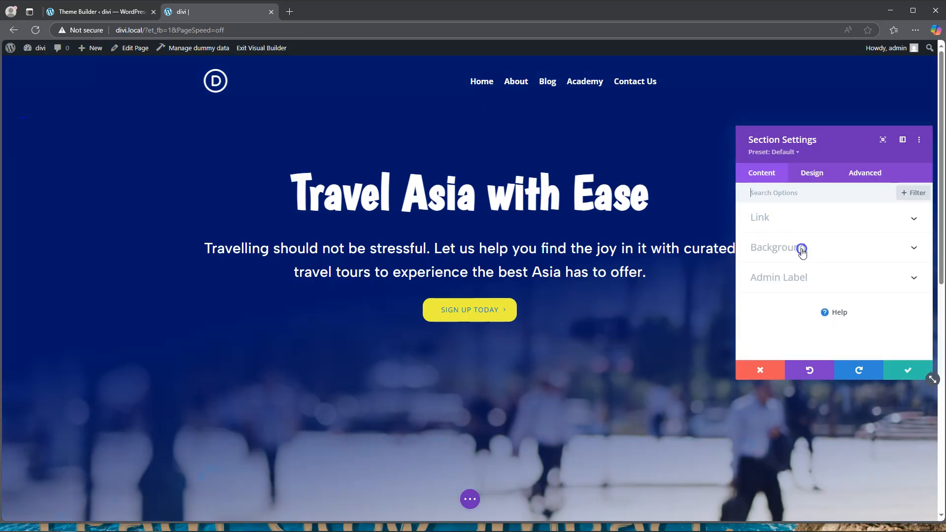
pyautogui.click(801, 249)
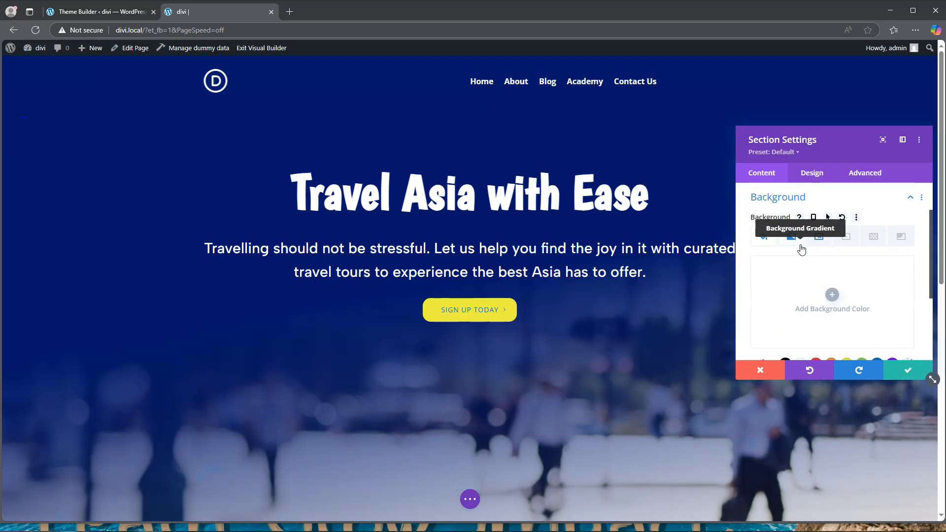
pyautogui.click(791, 237)
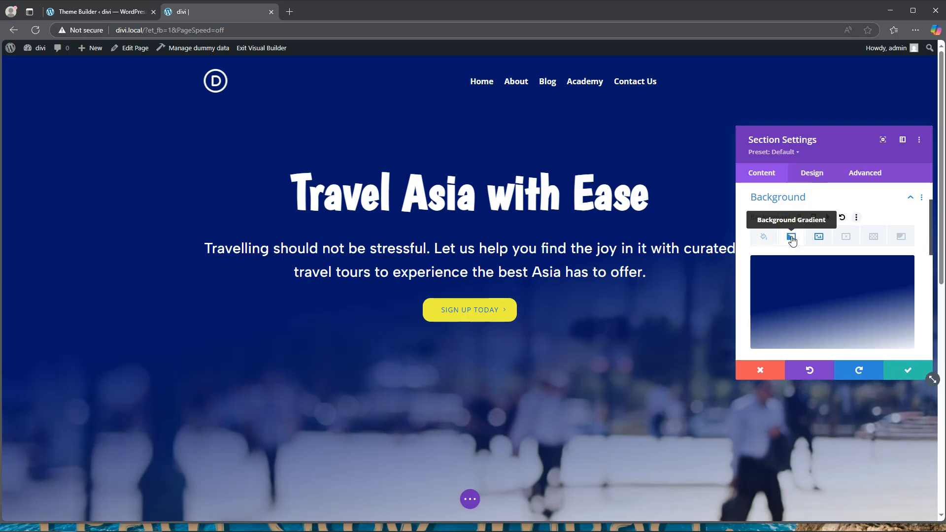
pyautogui.click(806, 288)
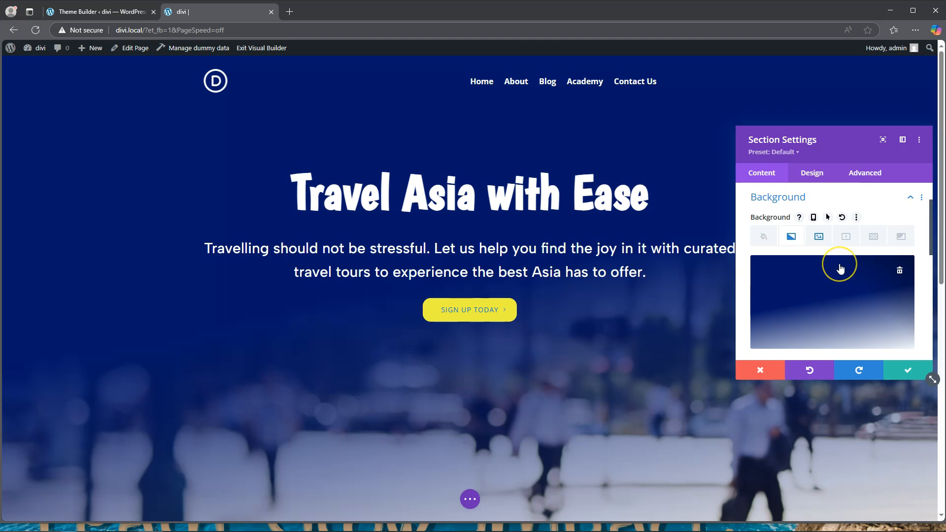
# Step: Examine the colour code of the middle stop in the hero section's background gradient
pyautogui.scroll(-1, 840, 268)
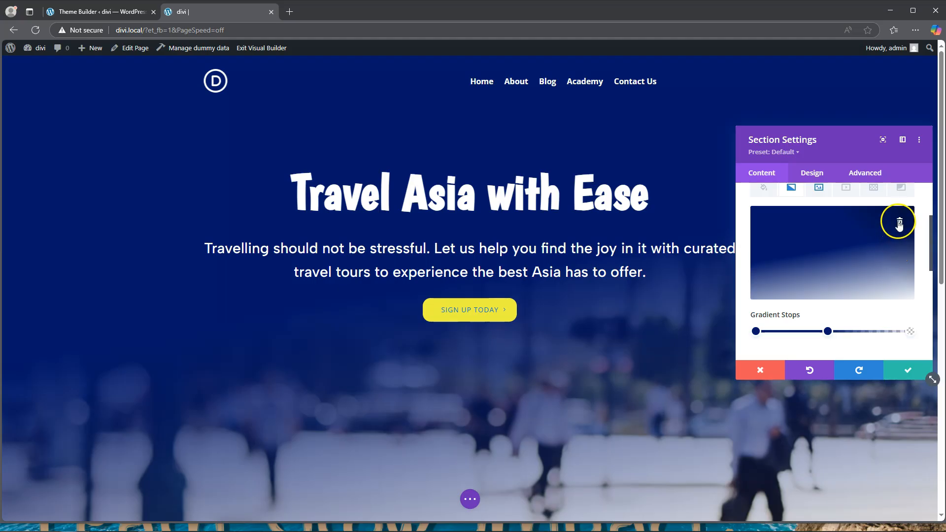
pyautogui.click(828, 331)
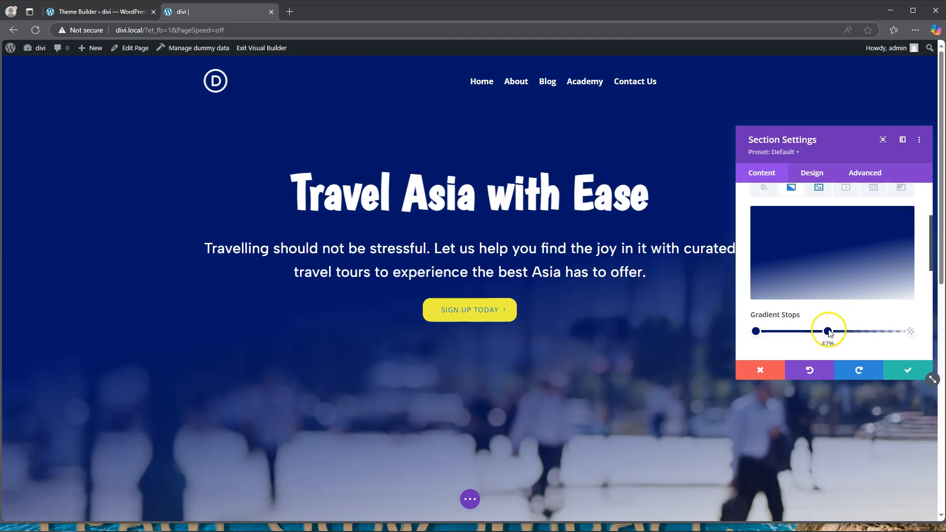
pyautogui.click(769, 221)
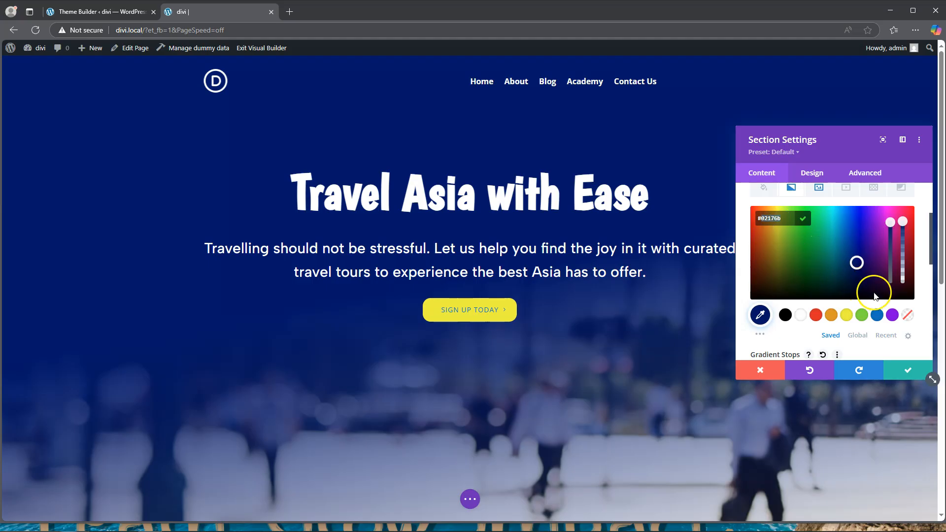
pyautogui.scroll(1, 892, 261)
pyautogui.scroll(-2, 881, 240)
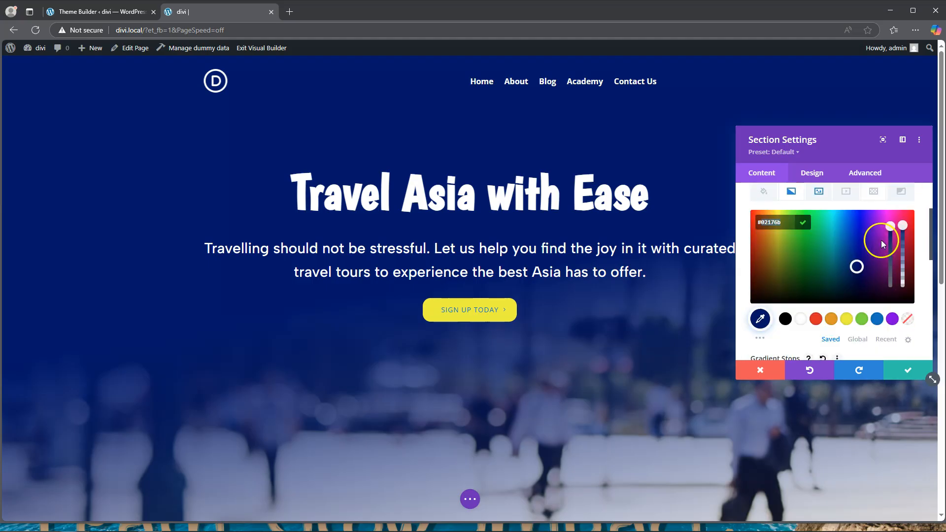
pyautogui.click(870, 305)
pyautogui.scroll(2, 892, 268)
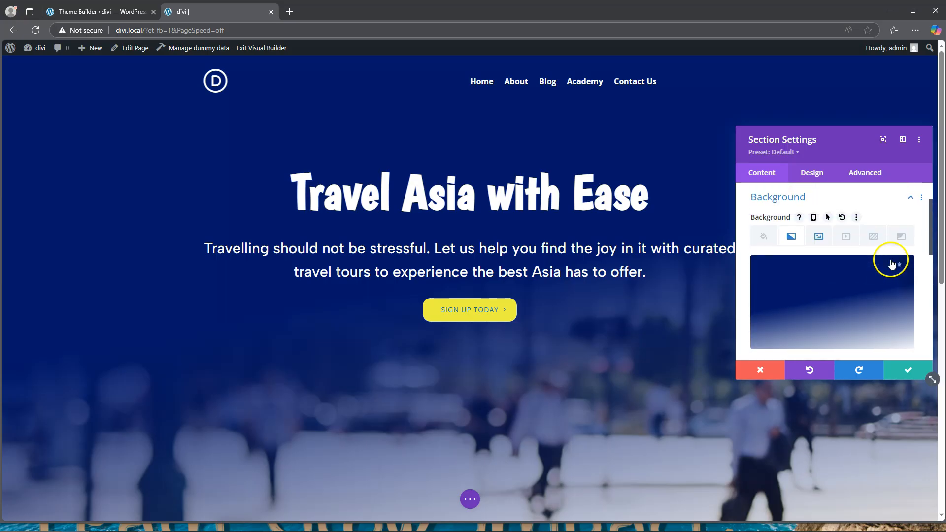
# Step: Replace the hero section's background gradient with a new one and set its first stop's colour to #02176b
pyautogui.click(901, 271)
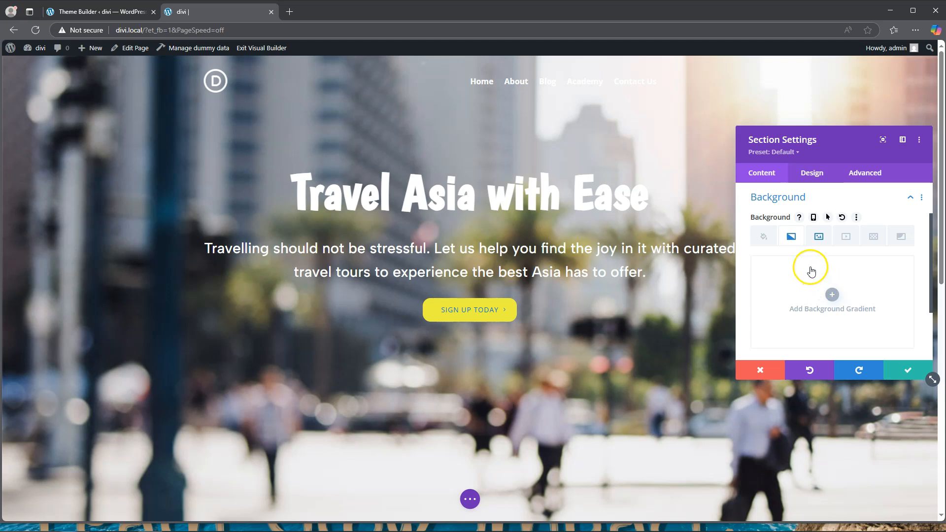
pyautogui.click(832, 295)
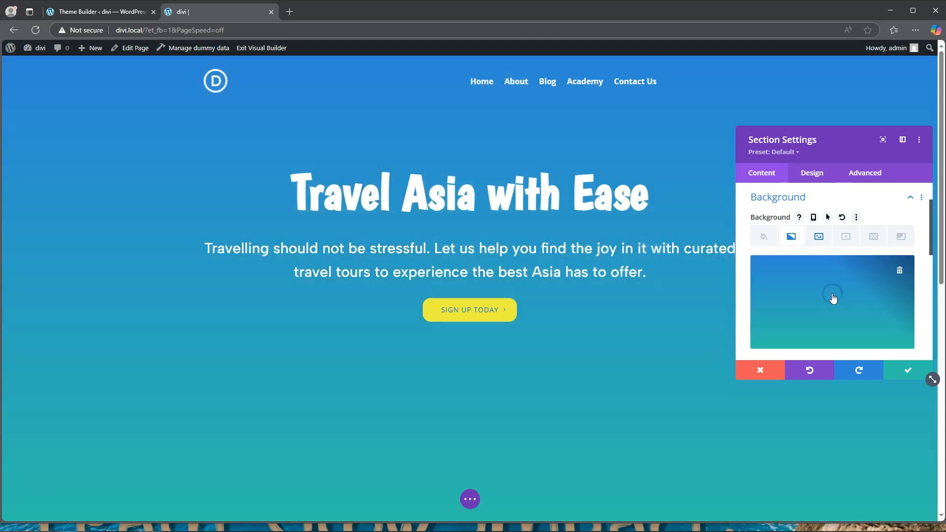
pyautogui.click(754, 280)
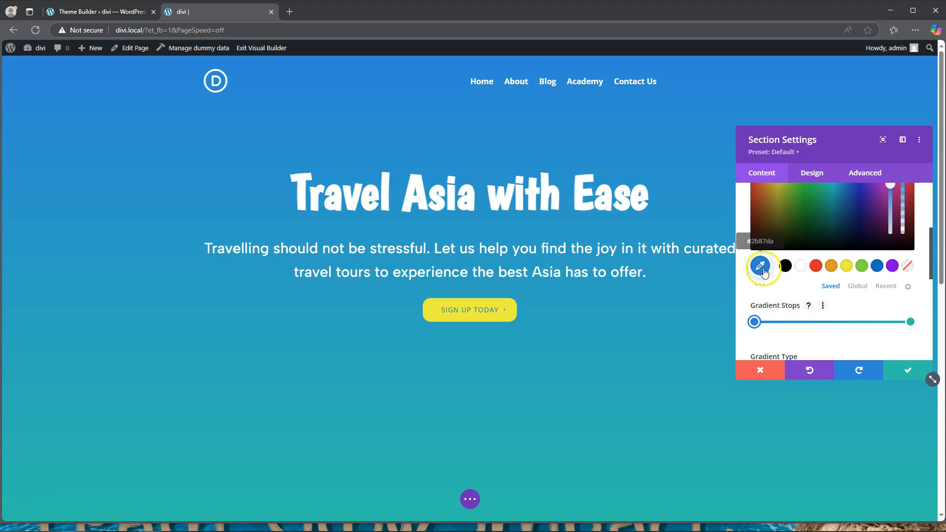
pyautogui.click(763, 273)
pyautogui.scroll(1, 768, 244)
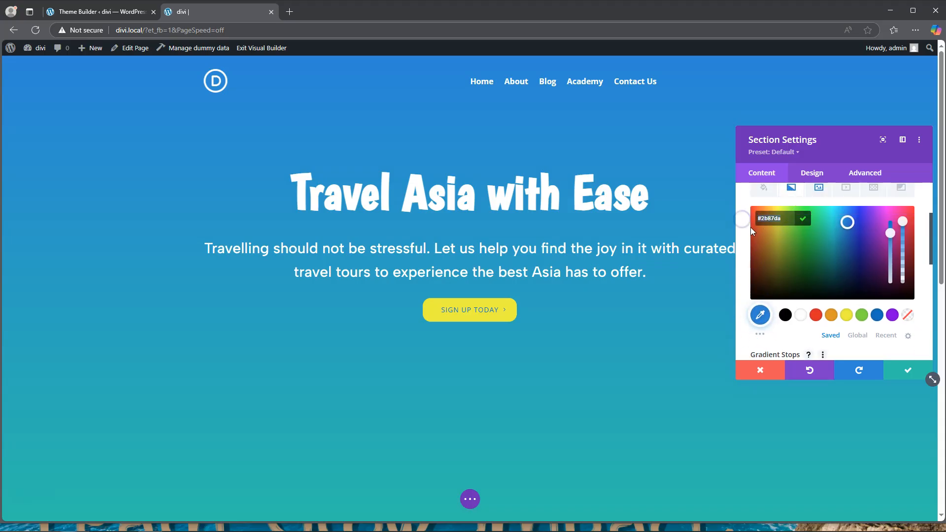
pyautogui.write('02176b')
pyautogui.press('Return')
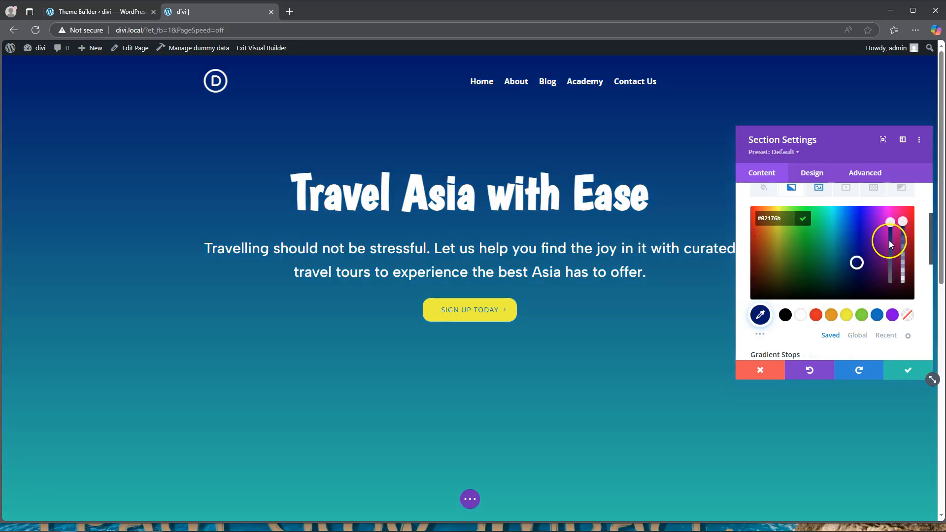
# Step: Add a middle gradient stop at about 41% to the hero section's background gradient
pyautogui.scroll(-1, 844, 323)
pyautogui.moveTo(832, 322); pyautogui.dragTo(816, 326)
pyautogui.click(818, 323)
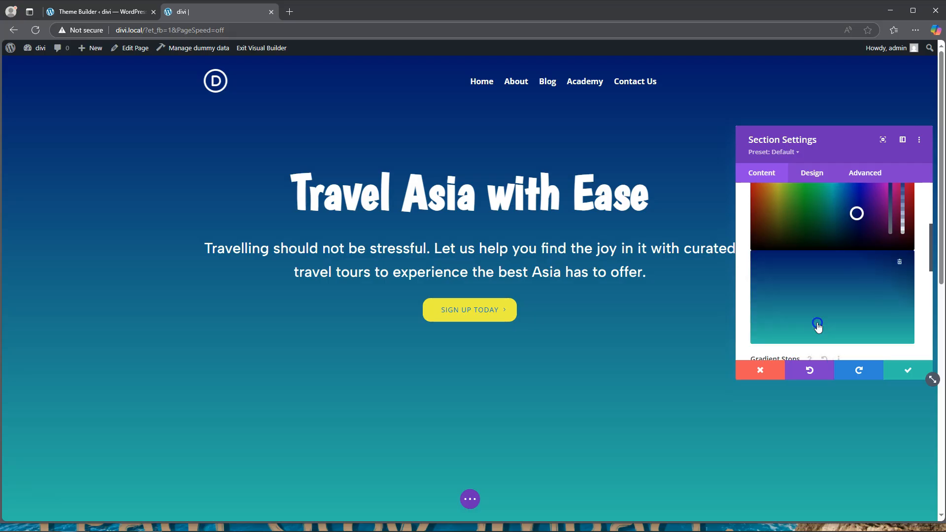
pyautogui.scroll(2, 792, 239)
pyautogui.click(757, 268)
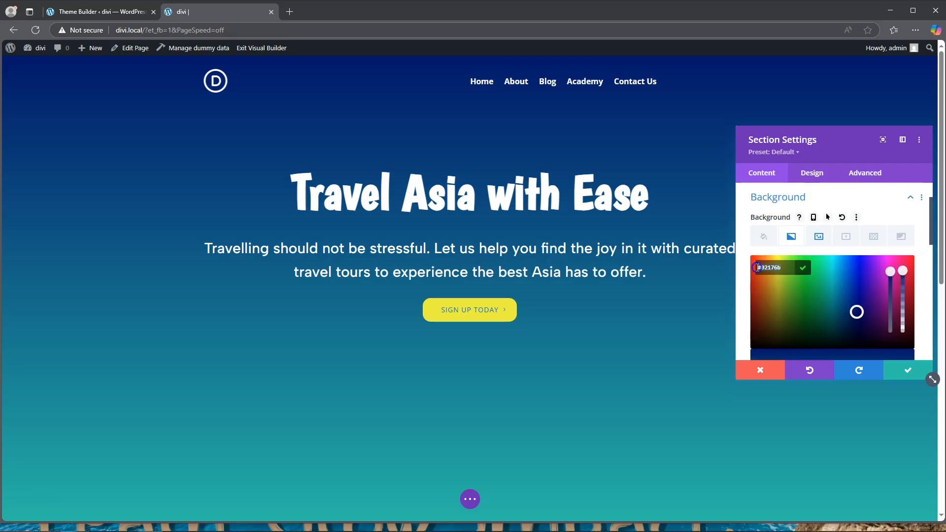
pyautogui.press('BackSpace')
# Step: Make the 100% gradient stop fully transparent with the colour rgba(41,196,169,0)
pyautogui.scroll(-6, 761, 281)
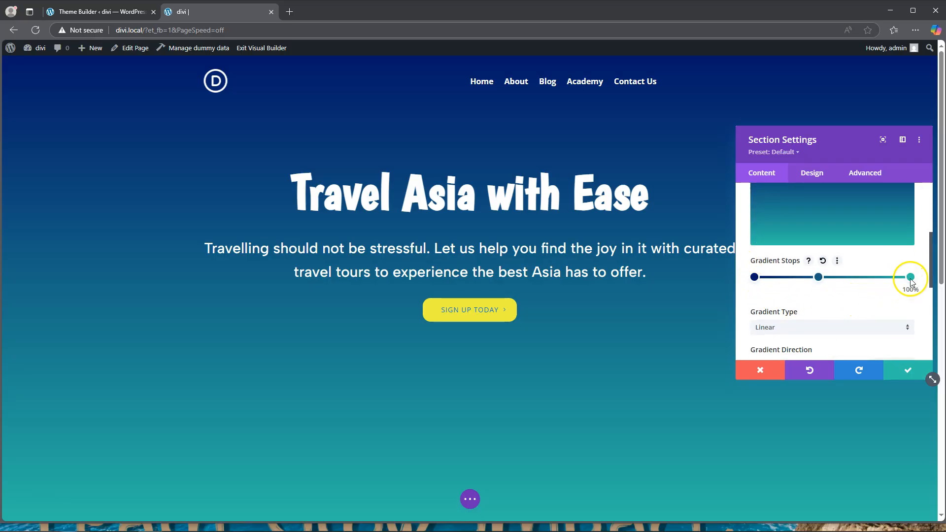
pyautogui.click(911, 279)
pyautogui.scroll(1, 906, 271)
pyautogui.click(903, 268)
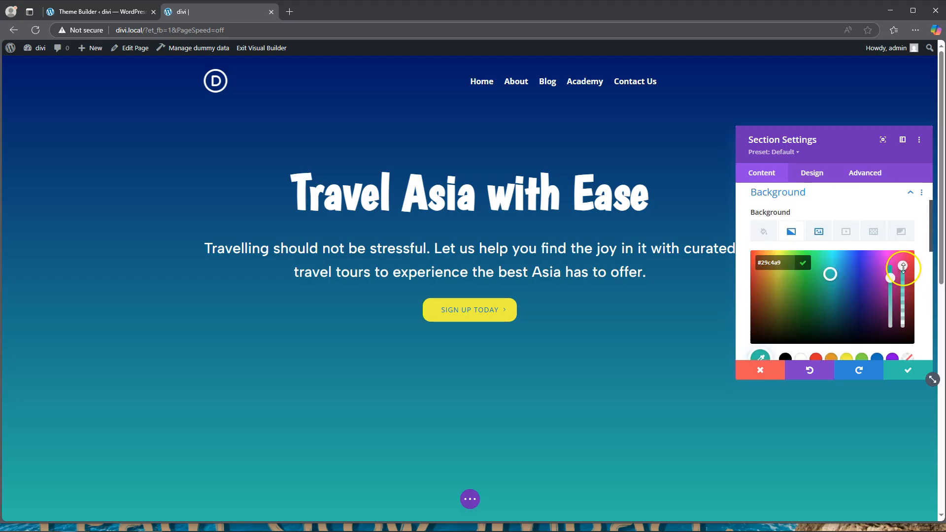
pyautogui.moveTo(904, 279); pyautogui.dragTo(906, 333)
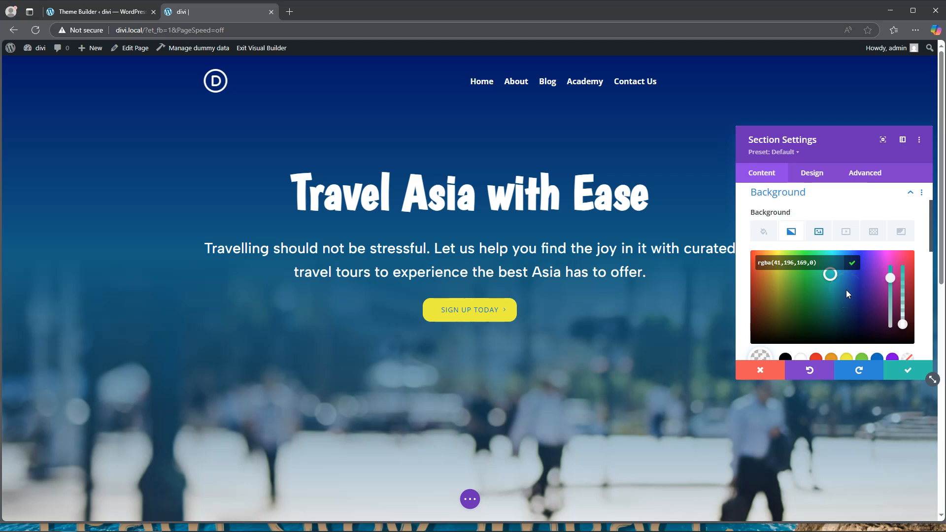
# Step: Set the middle gradient stop's colour to #02176b and close the colour picker
pyautogui.scroll(-1, 903, 303)
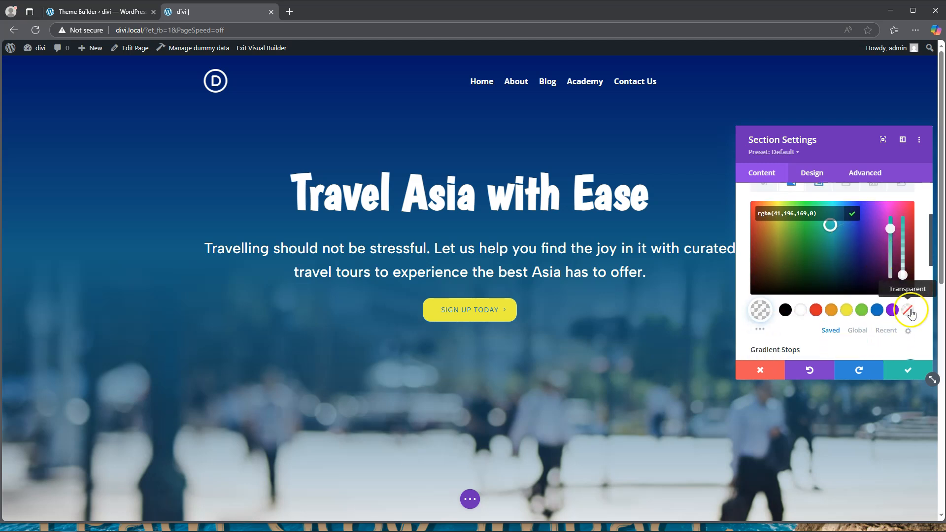
pyautogui.scroll(-3, 907, 303)
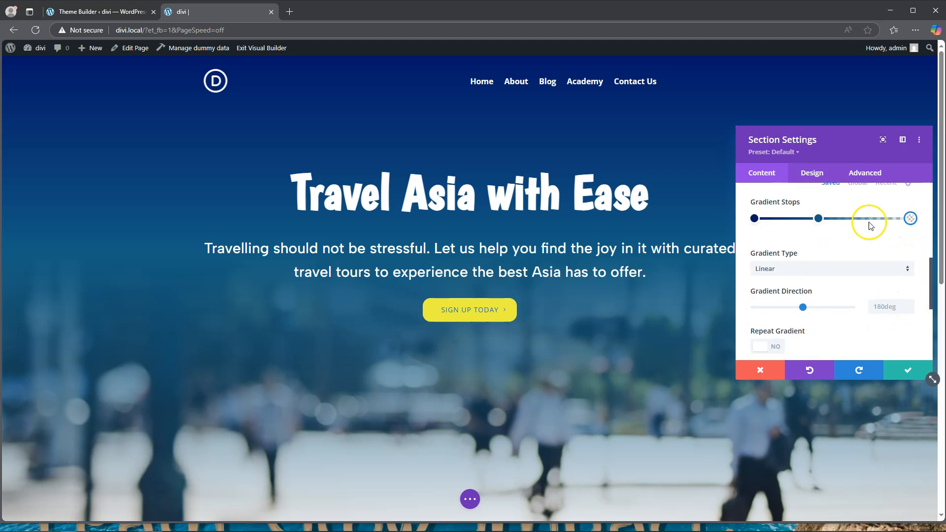
pyautogui.click(819, 219)
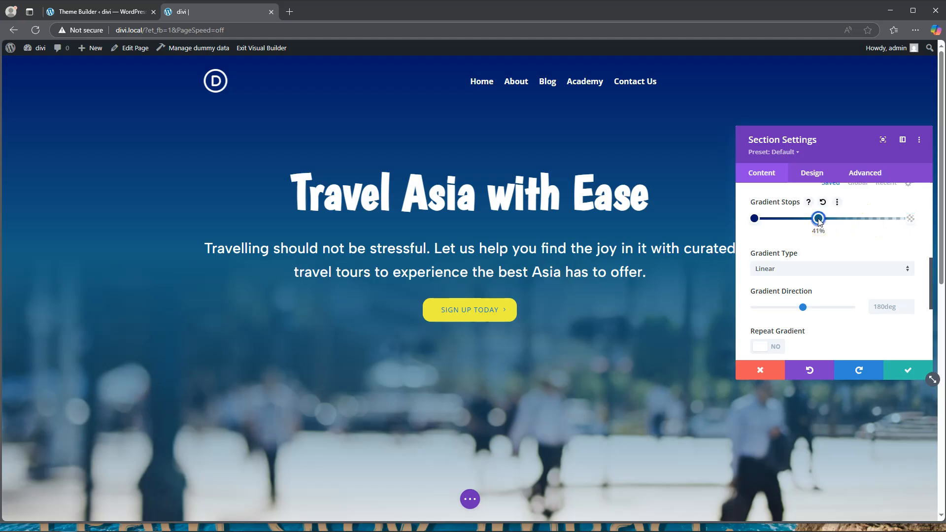
pyautogui.scroll(3, 812, 247)
pyautogui.moveTo(782, 212); pyautogui.dragTo(744, 221)
pyautogui.write('02176b')
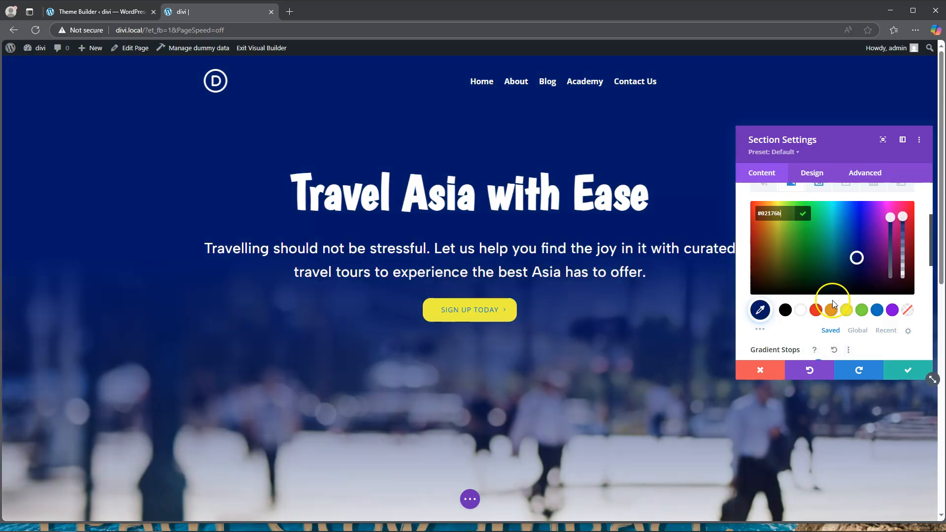
pyautogui.click(844, 350)
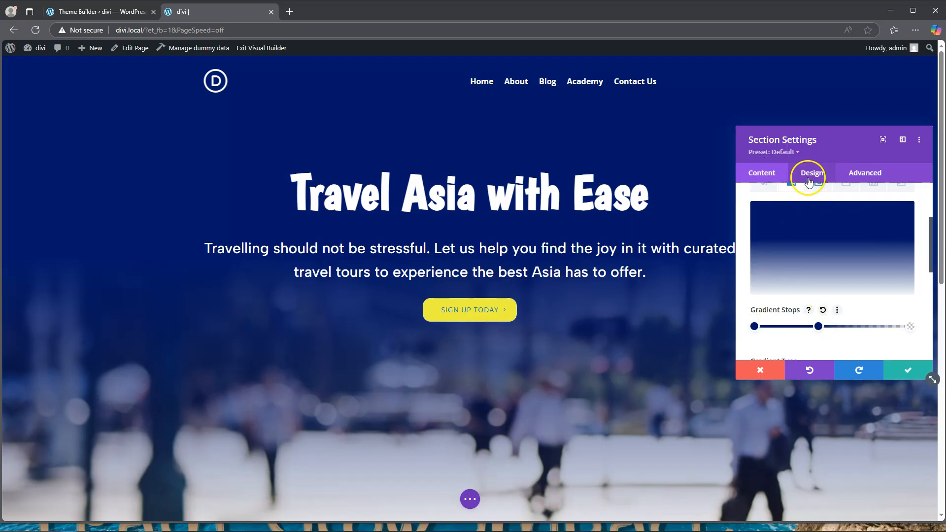
# Step: Save the hero section settings and the page, and exit the Visual Builder to check the header and gradient on the live homepage
pyautogui.scroll(3, 798, 230)
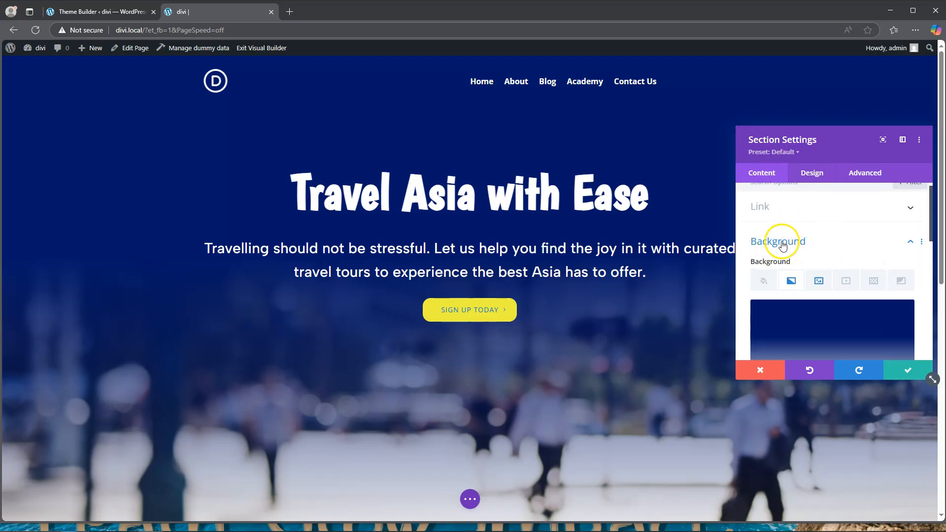
pyautogui.click(790, 282)
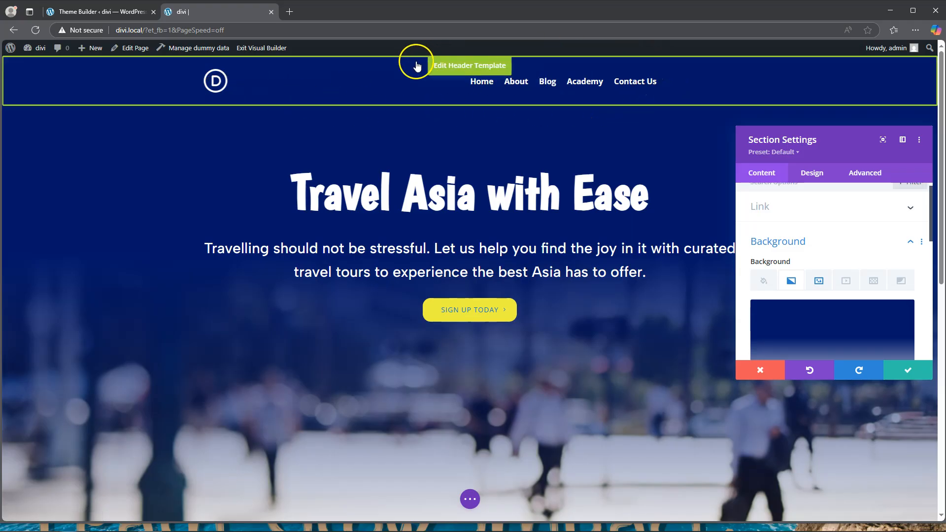
pyautogui.click(908, 368)
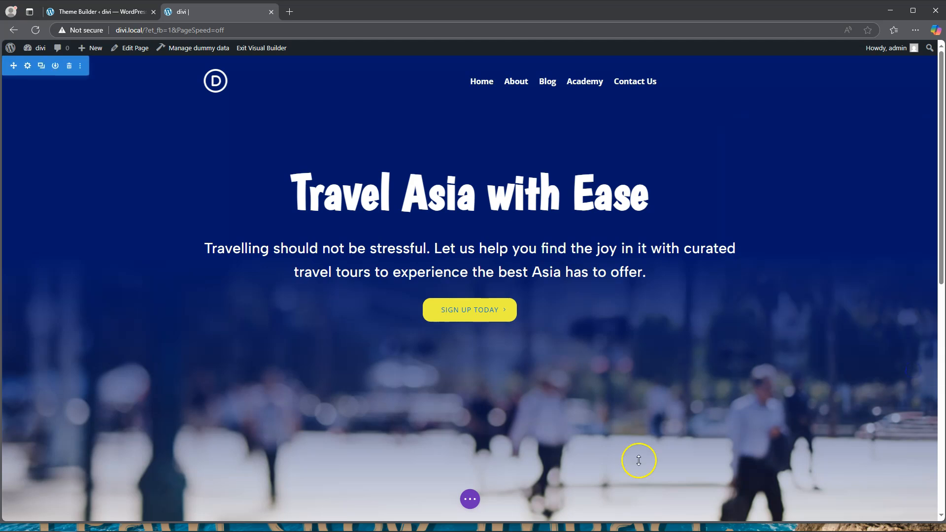
pyautogui.click(470, 501)
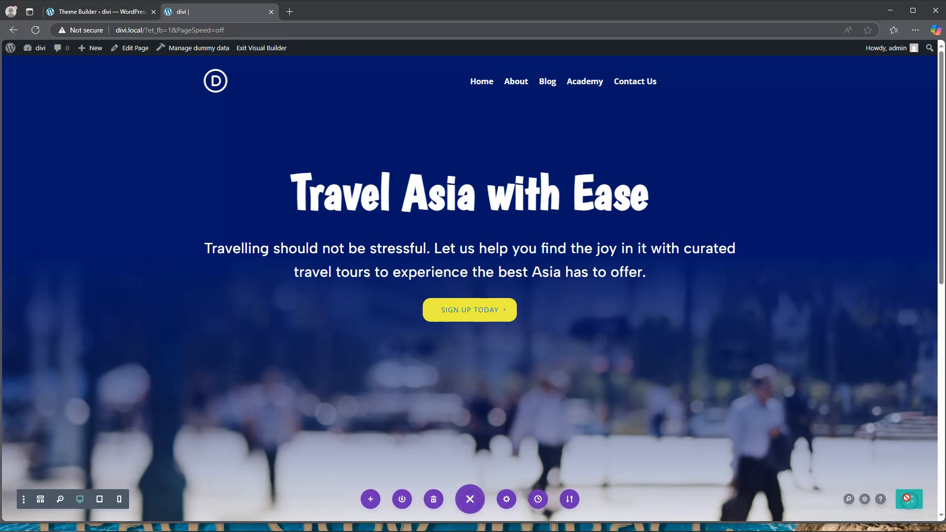
pyautogui.click(259, 49)
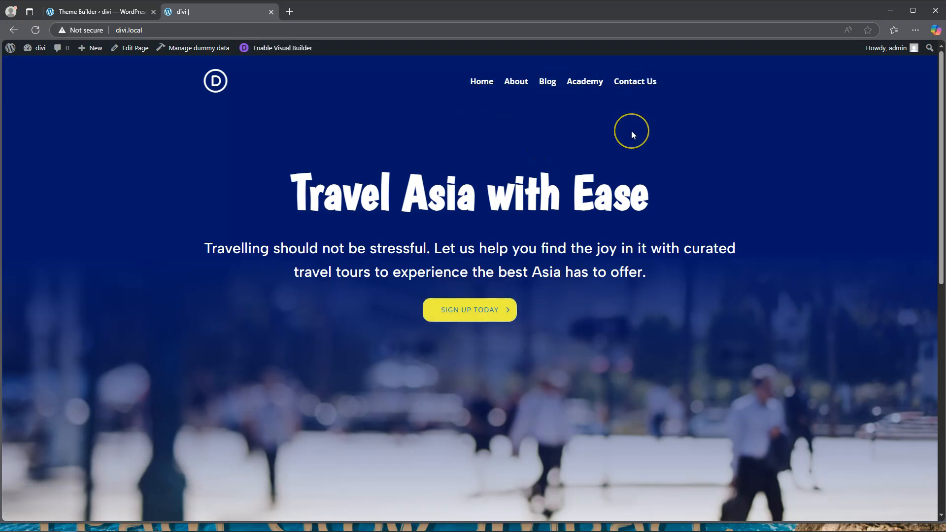
pyautogui.scroll(-6, 631, 131)
pyautogui.scroll(6, 631, 131)
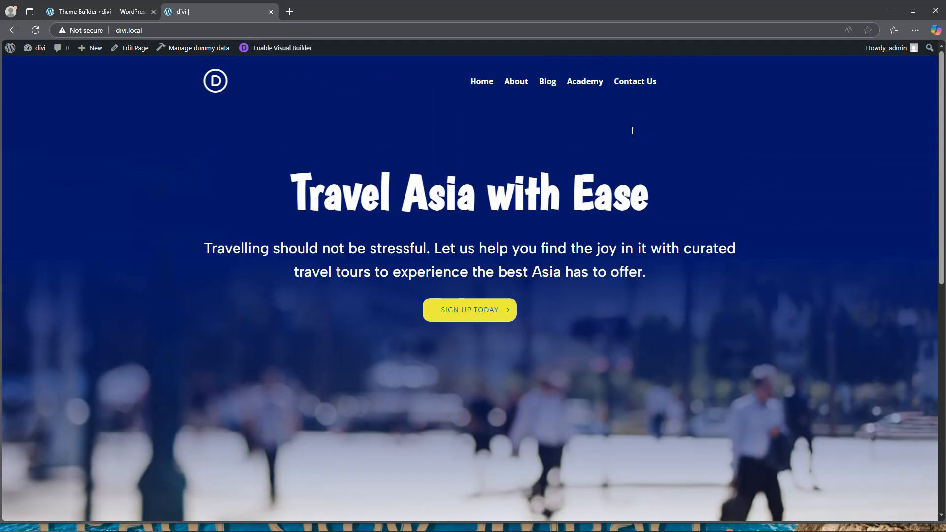